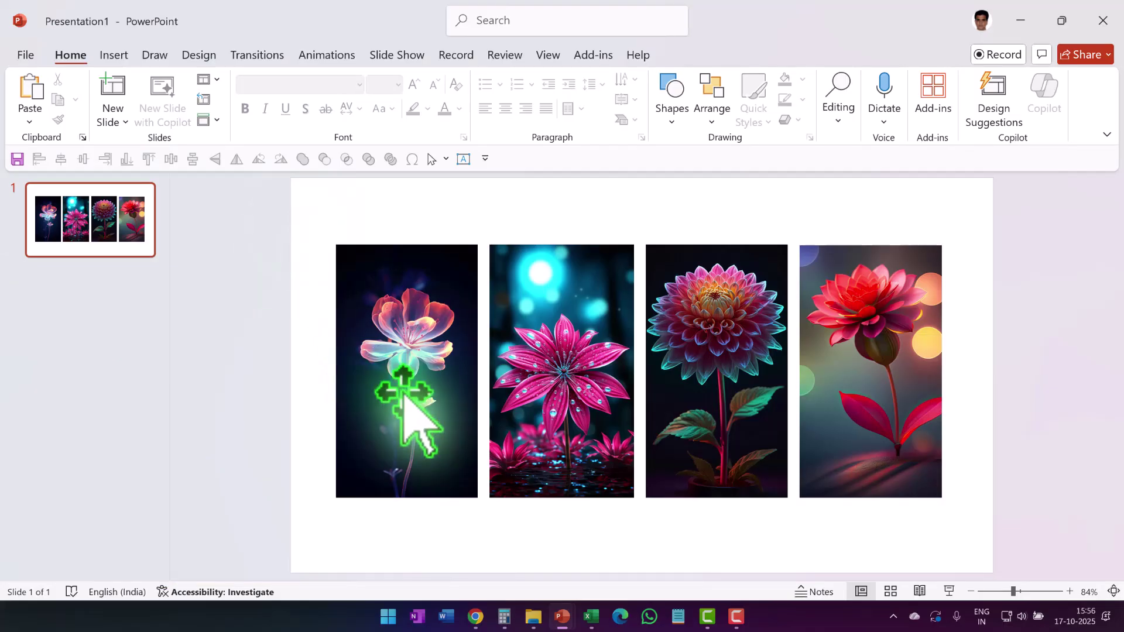
Step: Select all four flower pictures and crop them to the Rectangle: Rounded Corners shape
{"action": "left_click", "coordinate": [404, 374]}
{"action": "left_click", "coordinate": [688, 342]}
{"action": "left_click", "coordinate": [861, 334]}
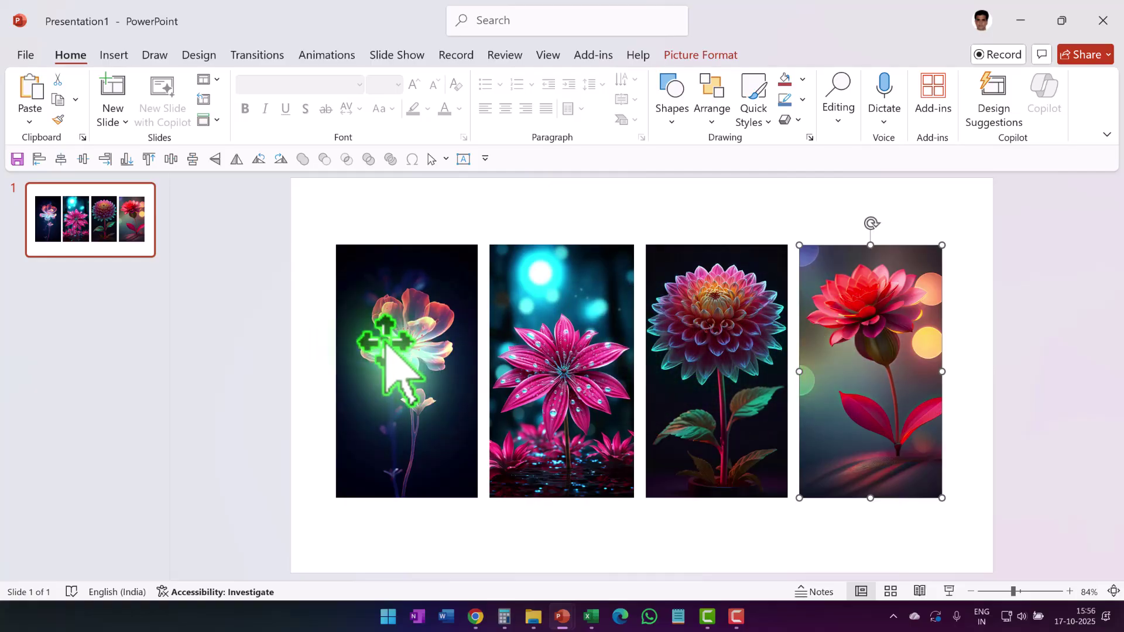
{"action": "left_click", "coordinate": [451, 326]}
{"action": "left_click", "coordinate": [532, 339], "text": "ctrl"}
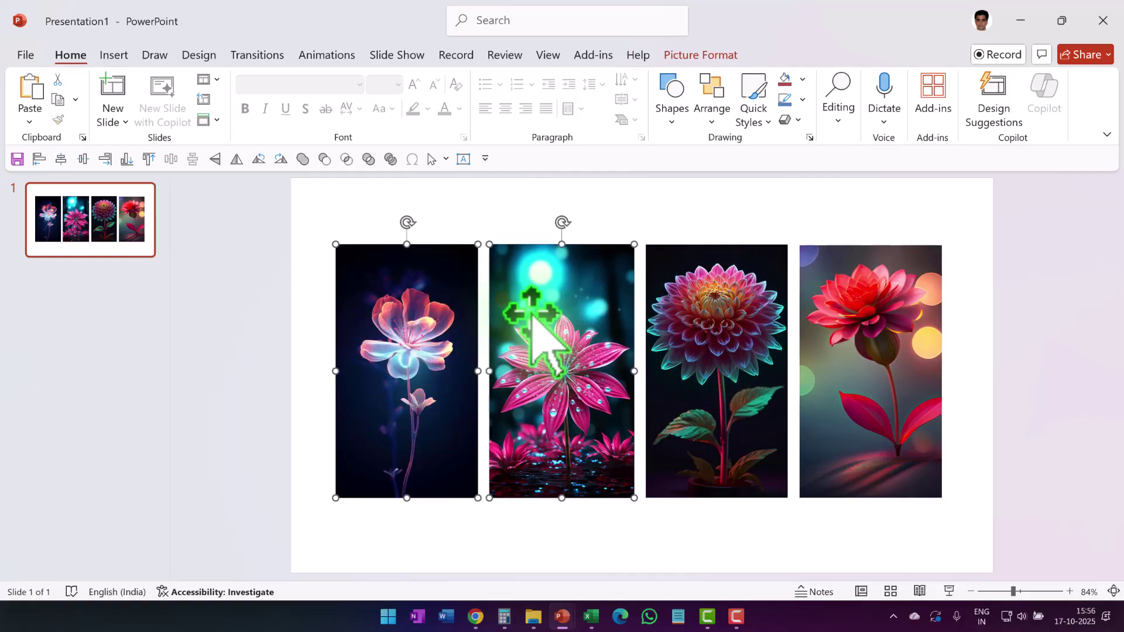
{"action": "left_click", "coordinate": [668, 309], "text": "ctrl"}
{"action": "left_click", "coordinate": [860, 306], "text": "ctrl"}
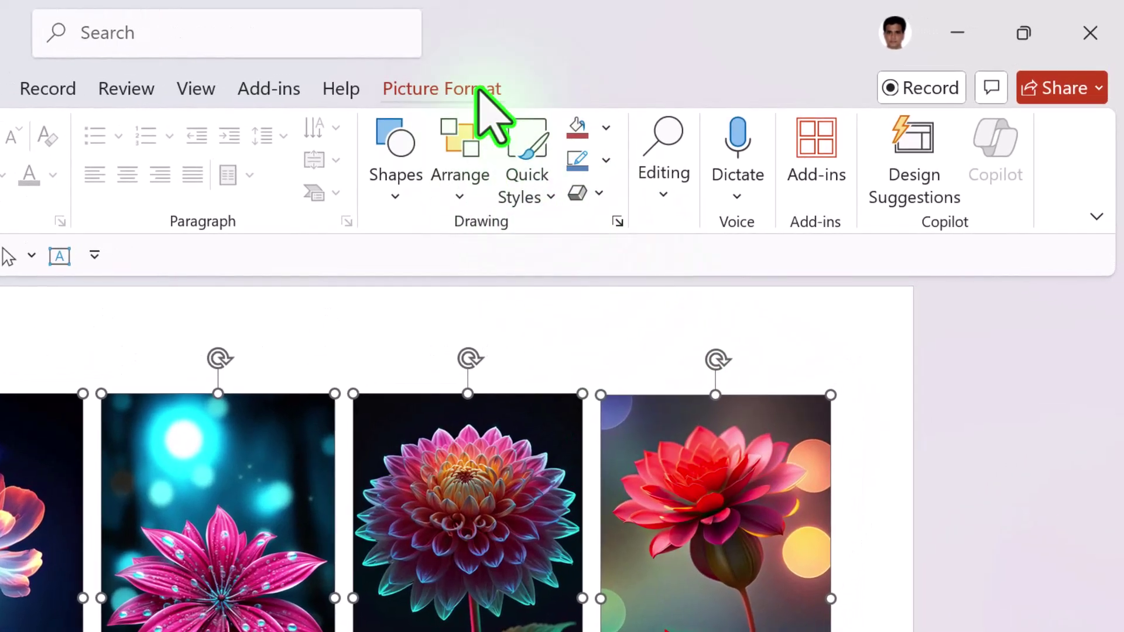
{"action": "left_click", "coordinate": [723, 54]}
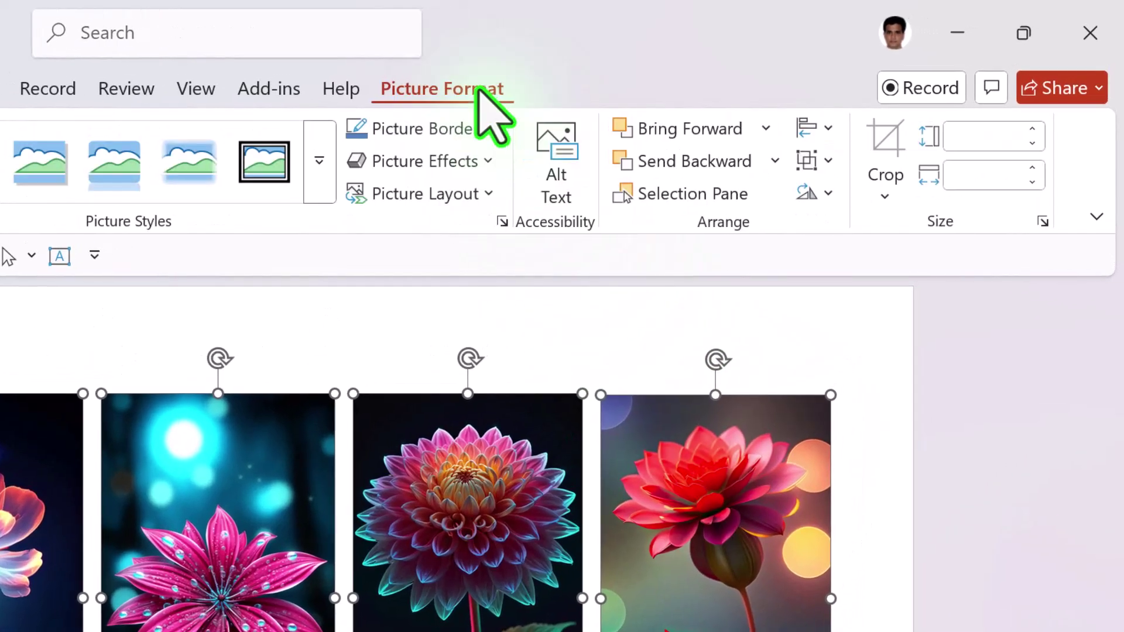
{"action": "left_click", "coordinate": [886, 199]}
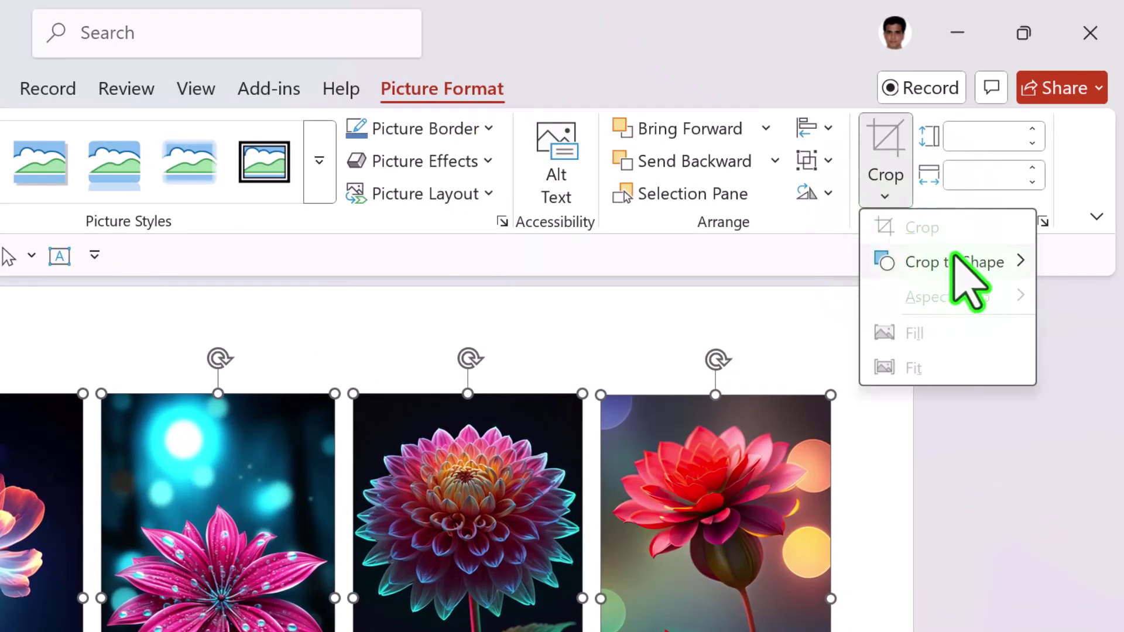
{"action": "mouse_move", "coordinate": [954, 258]}
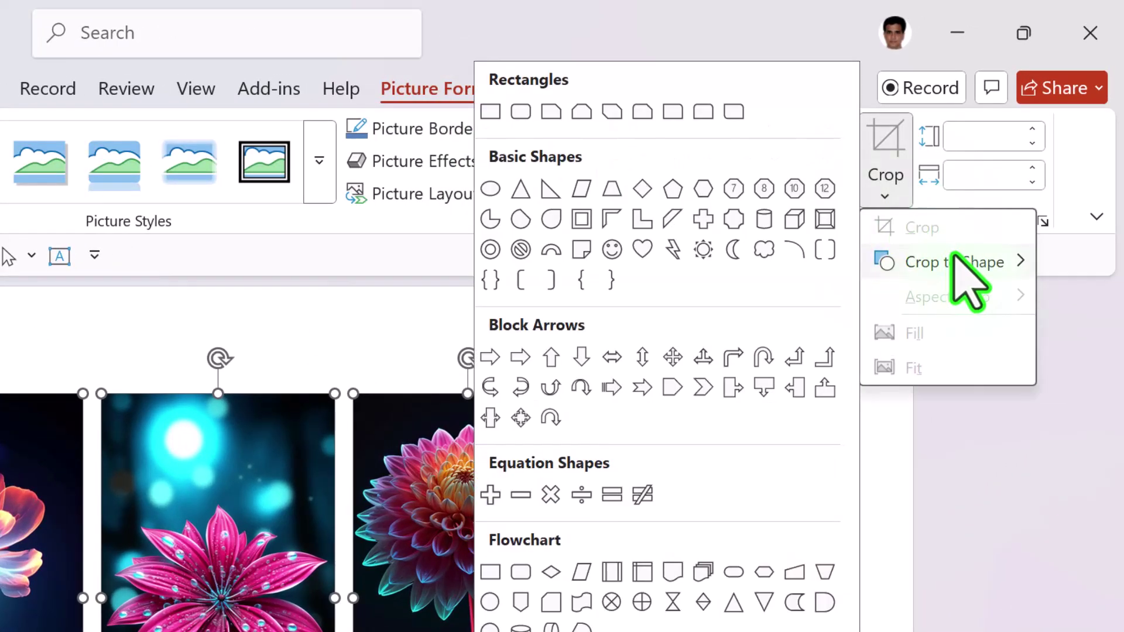
{"action": "left_click", "coordinate": [521, 112]}
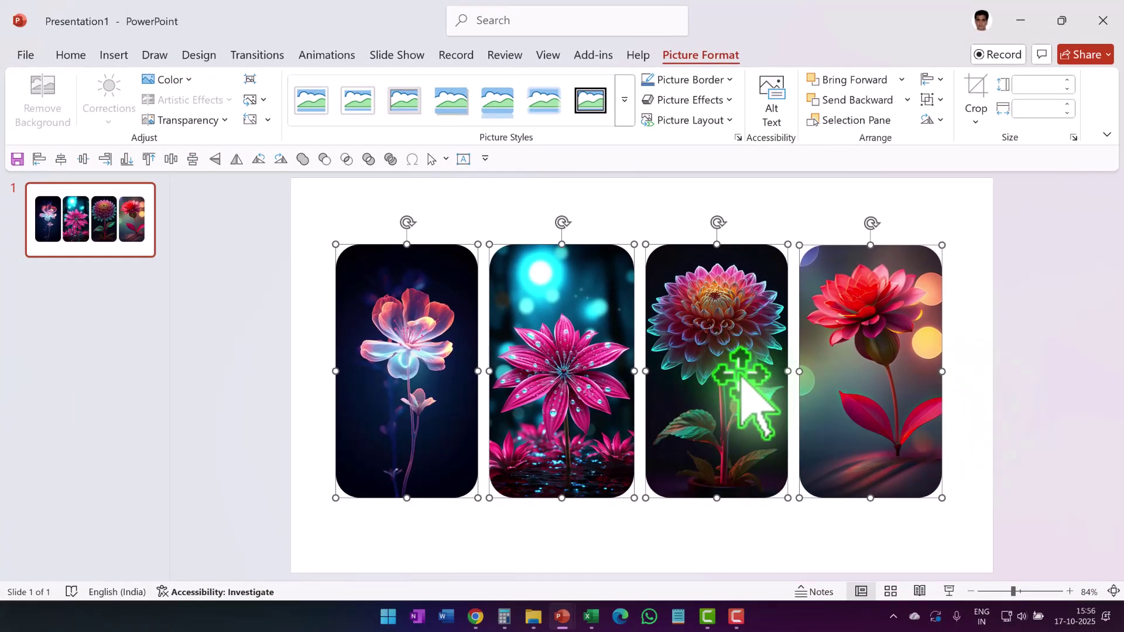
Step: Apply the Perspective: Contrasting Right 3-D rotation preset to the four pictures
{"action": "right_click", "coordinate": [742, 378]}
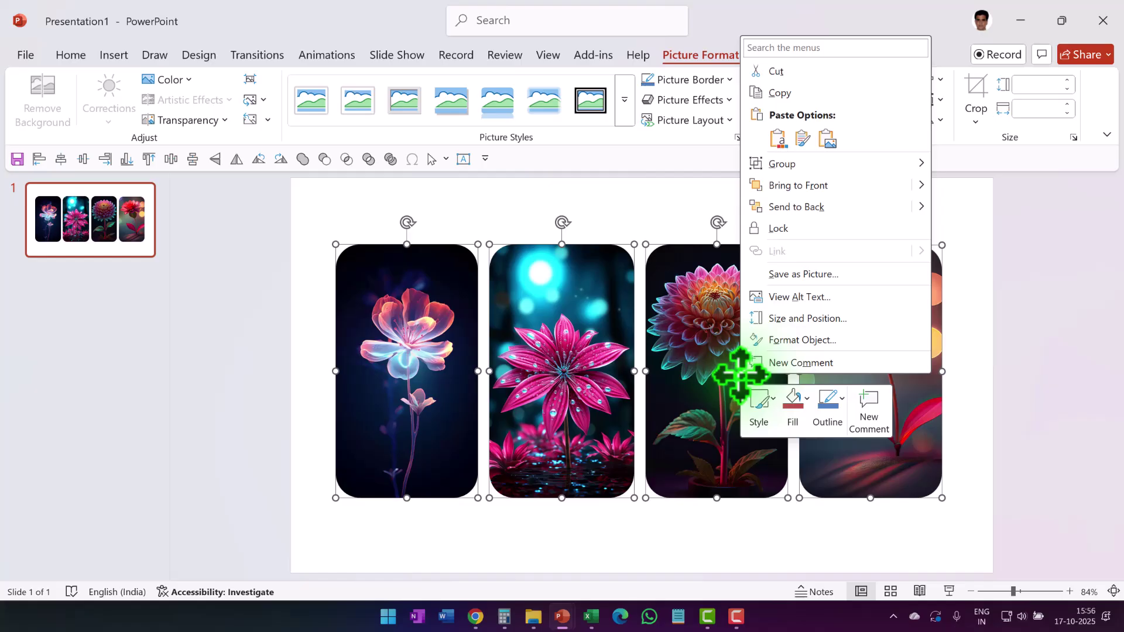
{"action": "left_click", "coordinate": [816, 340]}
{"action": "left_click", "coordinate": [971, 357]}
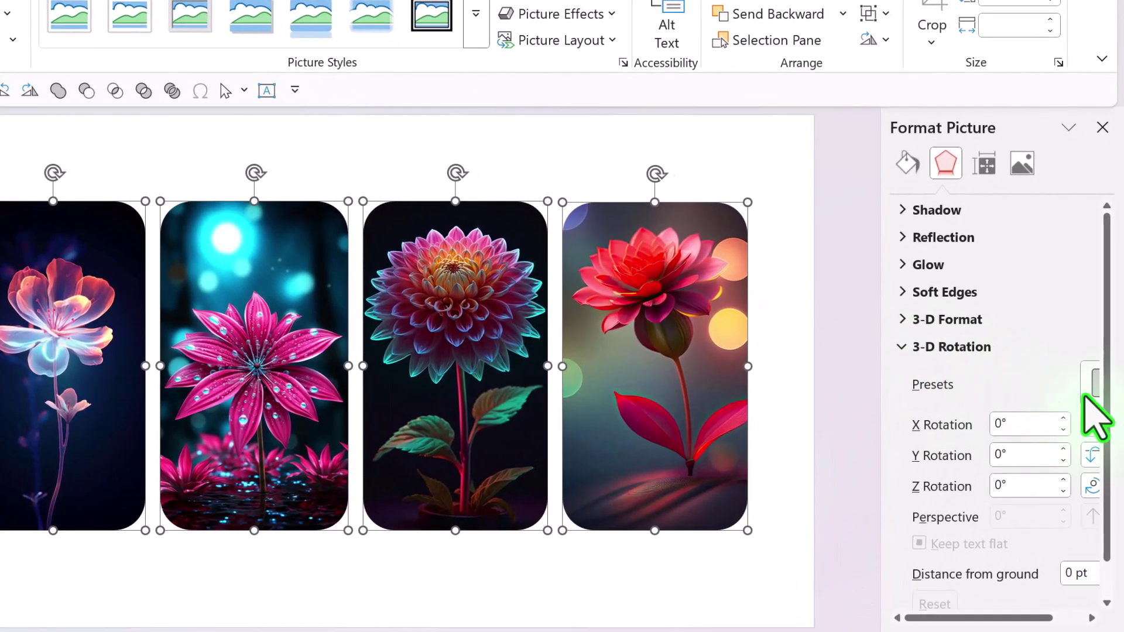
{"action": "left_click", "coordinate": [1090, 384]}
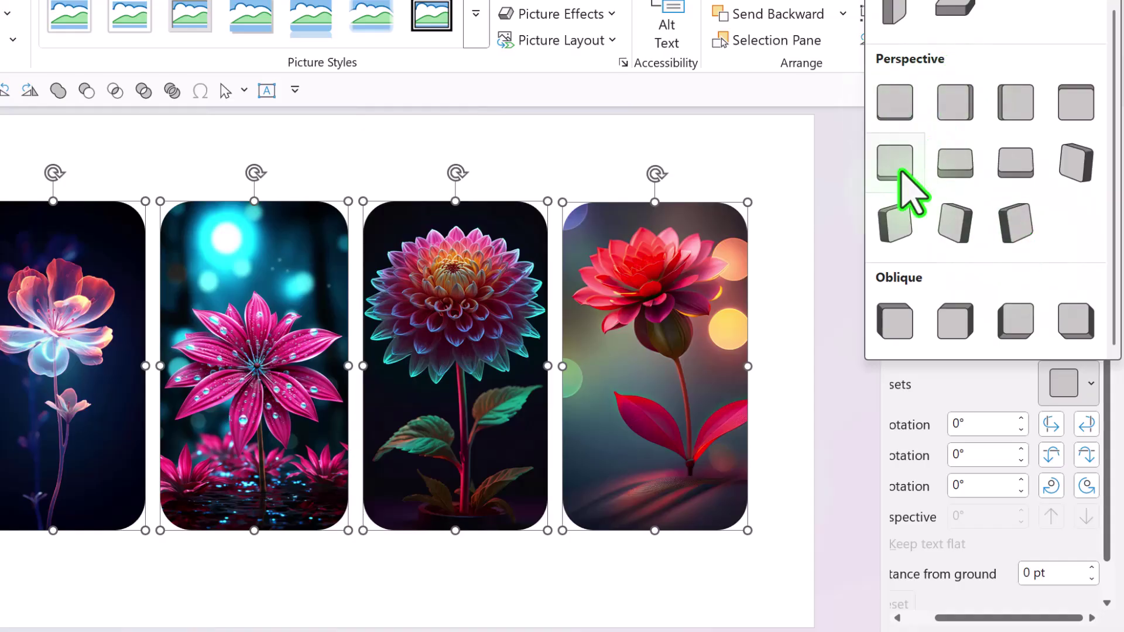
{"action": "left_click", "coordinate": [886, 230]}
Step: Overlap the four cards into a stack, align their middles, and move it to the left edge
{"action": "left_click", "coordinate": [547, 328]}
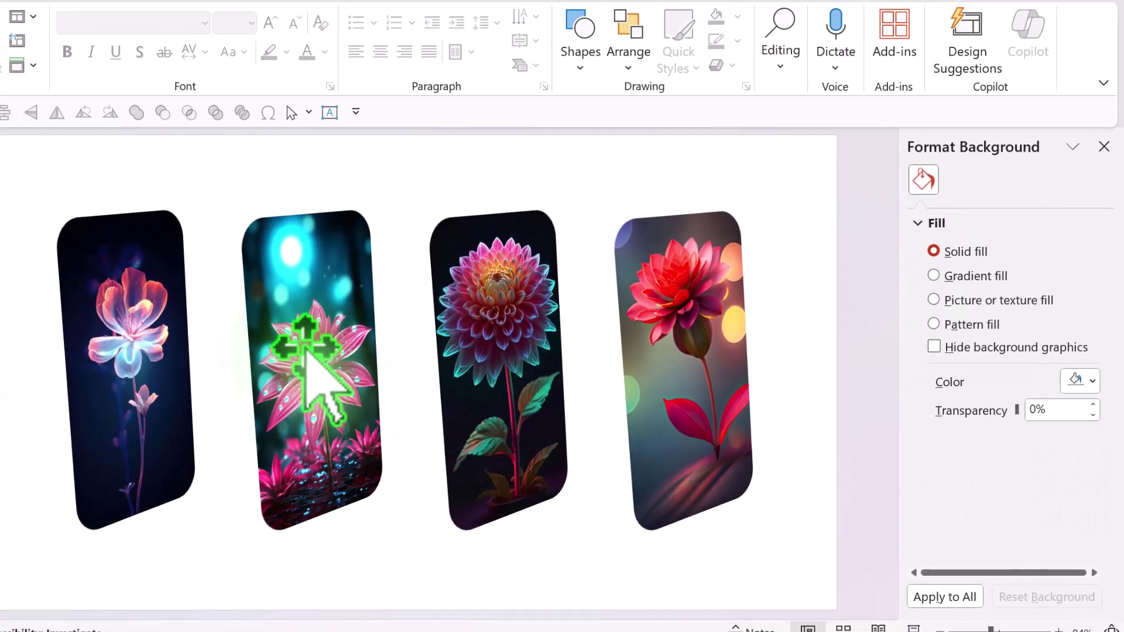
{"action": "left_click_drag", "start_coordinate": [221, 379], "coordinate": [97, 339]}
{"action": "left_click_drag", "start_coordinate": [327, 350], "coordinate": [326, 344]}
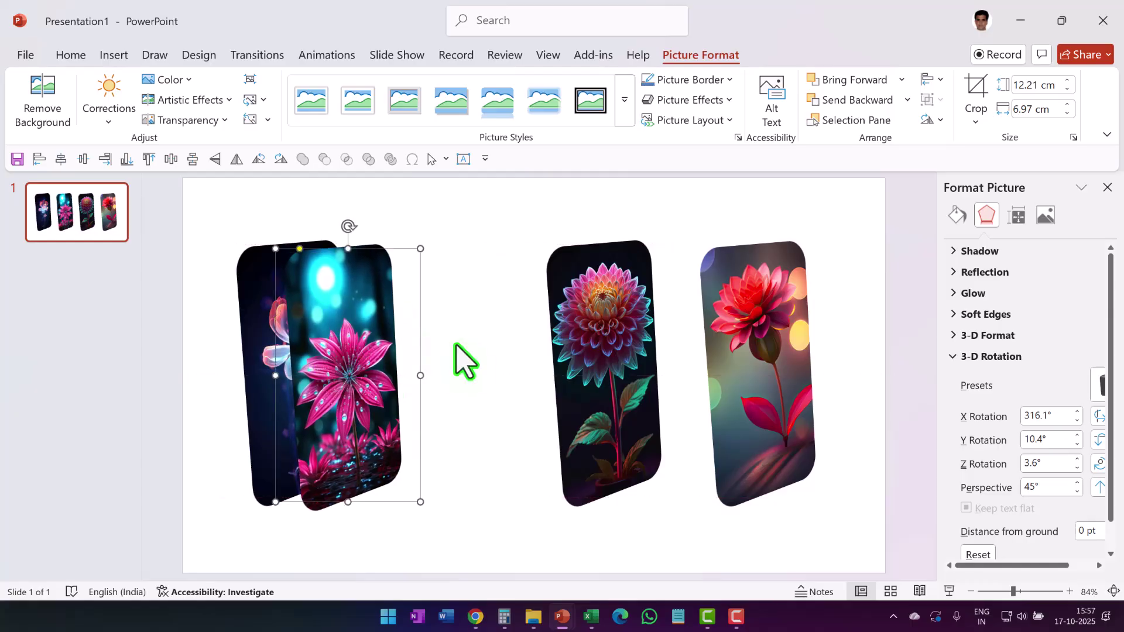
{"action": "left_click_drag", "start_coordinate": [634, 334], "coordinate": [437, 361]}
{"action": "left_click_drag", "start_coordinate": [770, 369], "coordinate": [447, 371]}
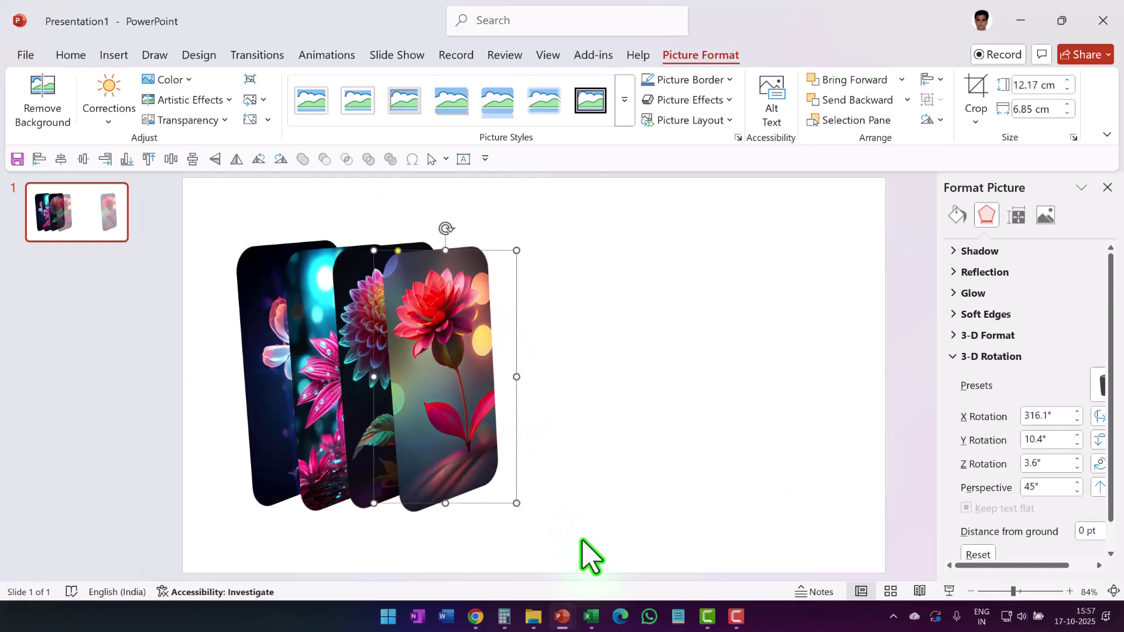
{"action": "left_click_drag", "start_coordinate": [585, 542], "coordinate": [123, 185]}
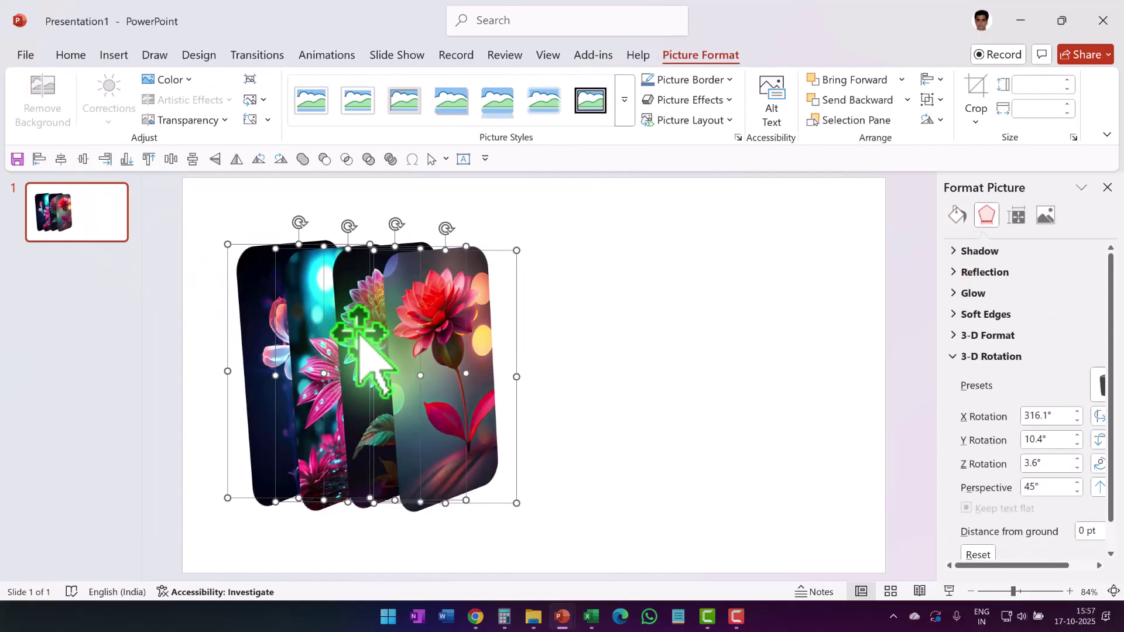
{"action": "left_click", "coordinate": [84, 163]}
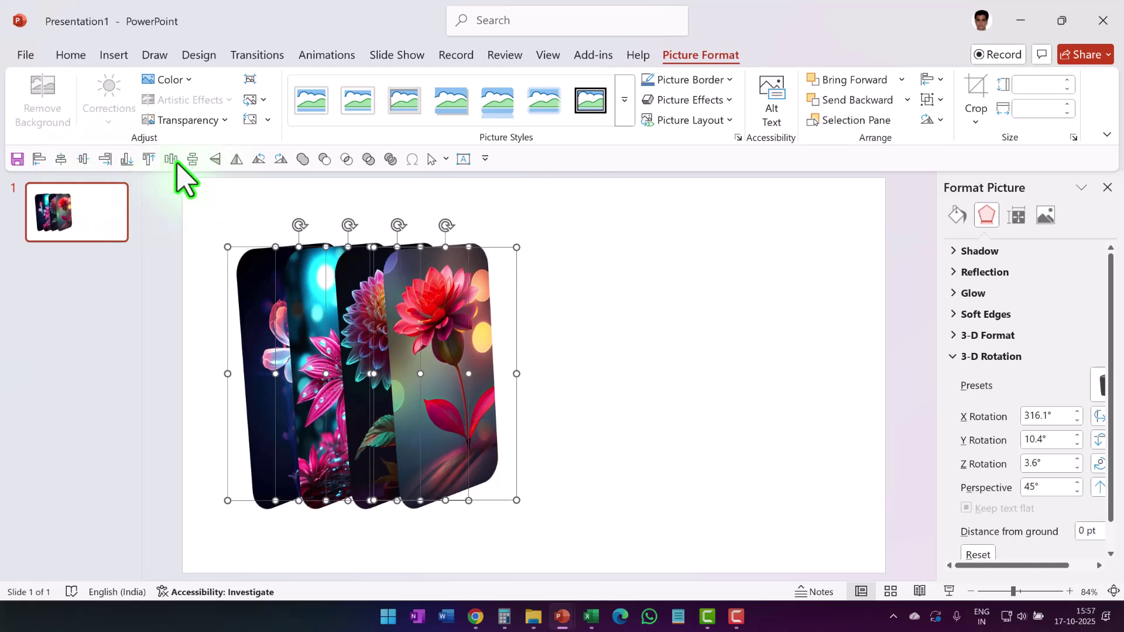
{"action": "left_click_drag", "start_coordinate": [448, 348], "coordinate": [295, 345]}
Step: Paste the 'Subtitle 1 Text Here' bullet text box beside the cards
{"action": "left_click", "coordinate": [605, 466]}
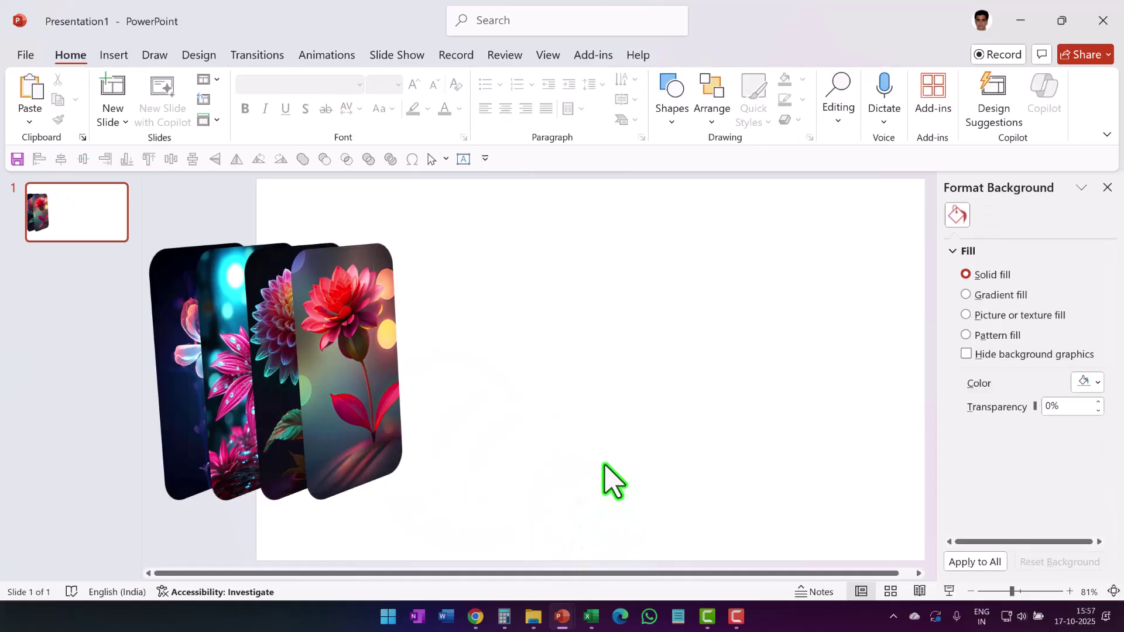
{"action": "right_click", "coordinate": [605, 465]}
{"action": "left_click", "coordinate": [642, 317]}
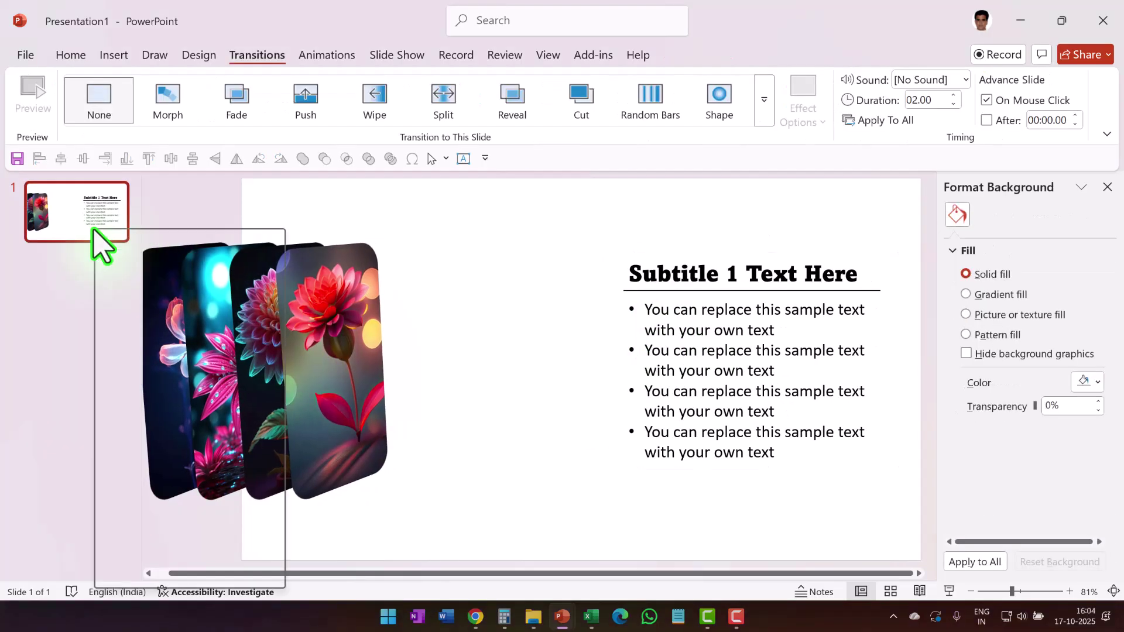
Step: Duplicate slide 1, then delete the subtitle text box from slide 1
{"action": "right_click", "coordinate": [100, 237]}
{"action": "left_click", "coordinate": [154, 379]}
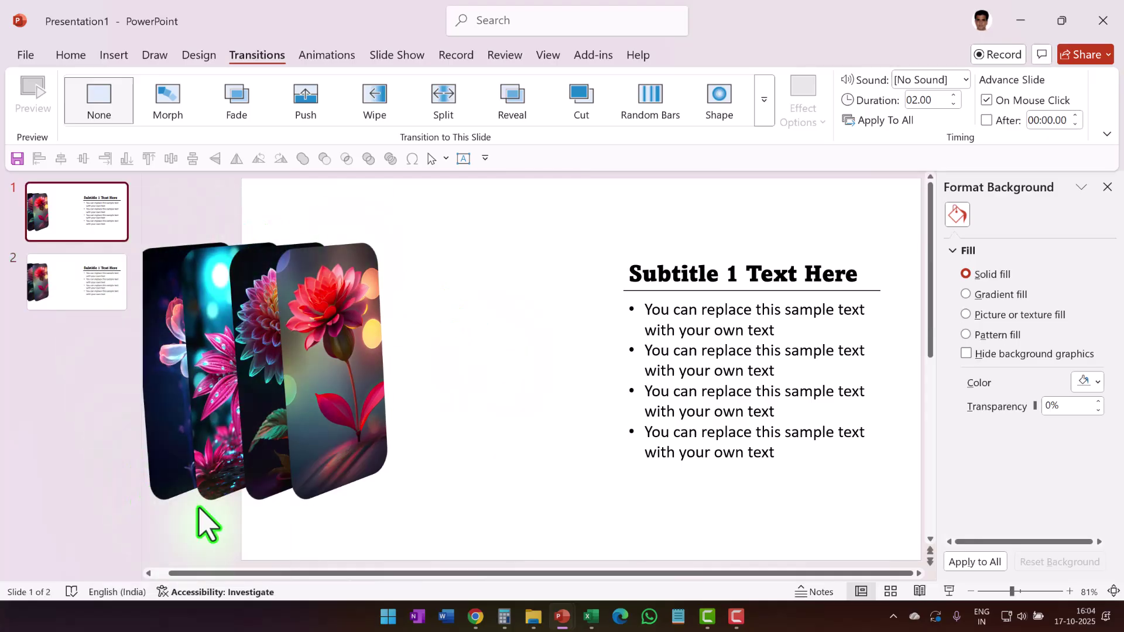
{"action": "left_click", "coordinate": [782, 257]}
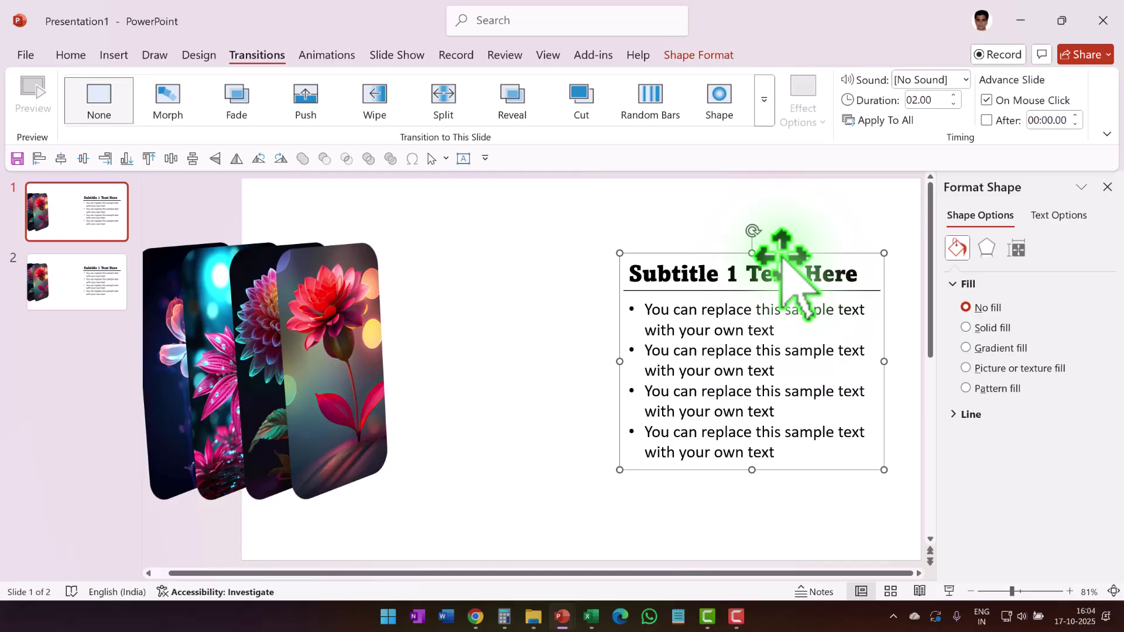
{"action": "key", "text": "Delete"}
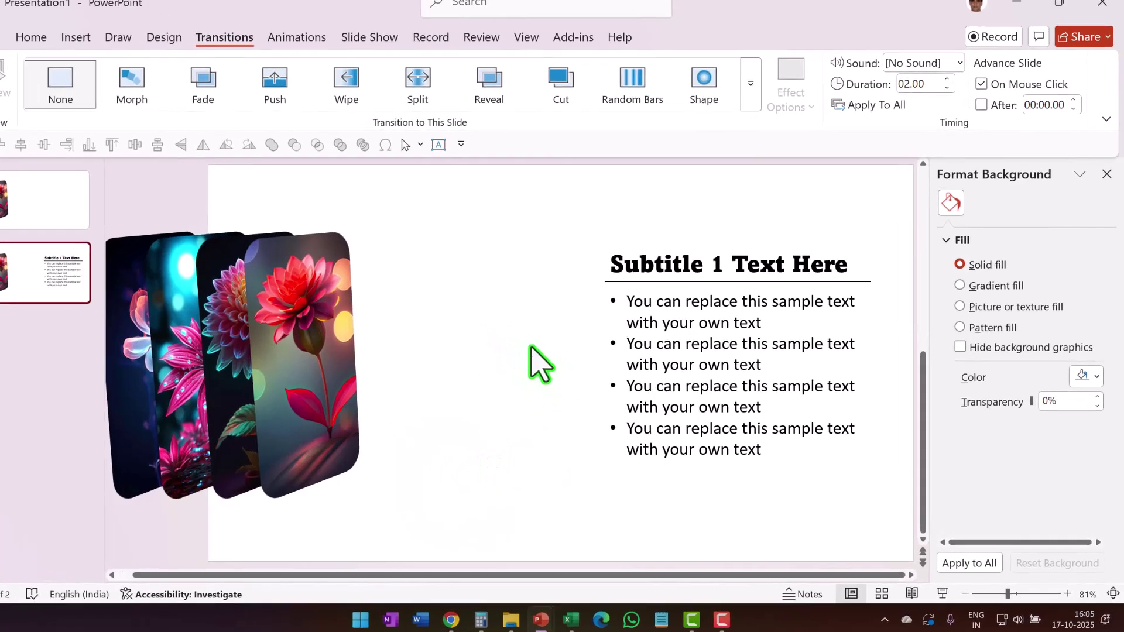
Step: Show guides, align the vertical guide to the cards' right edge, and set the horizontal guide at 6.30
{"action": "right_click", "coordinate": [527, 351]}
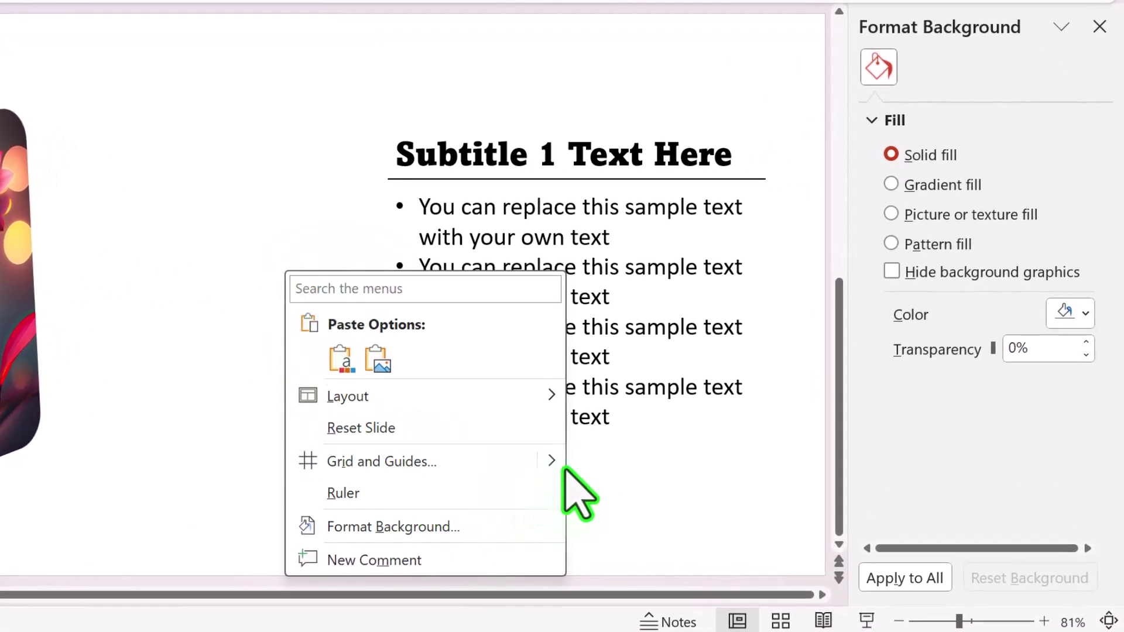
{"action": "mouse_move", "coordinate": [556, 462]}
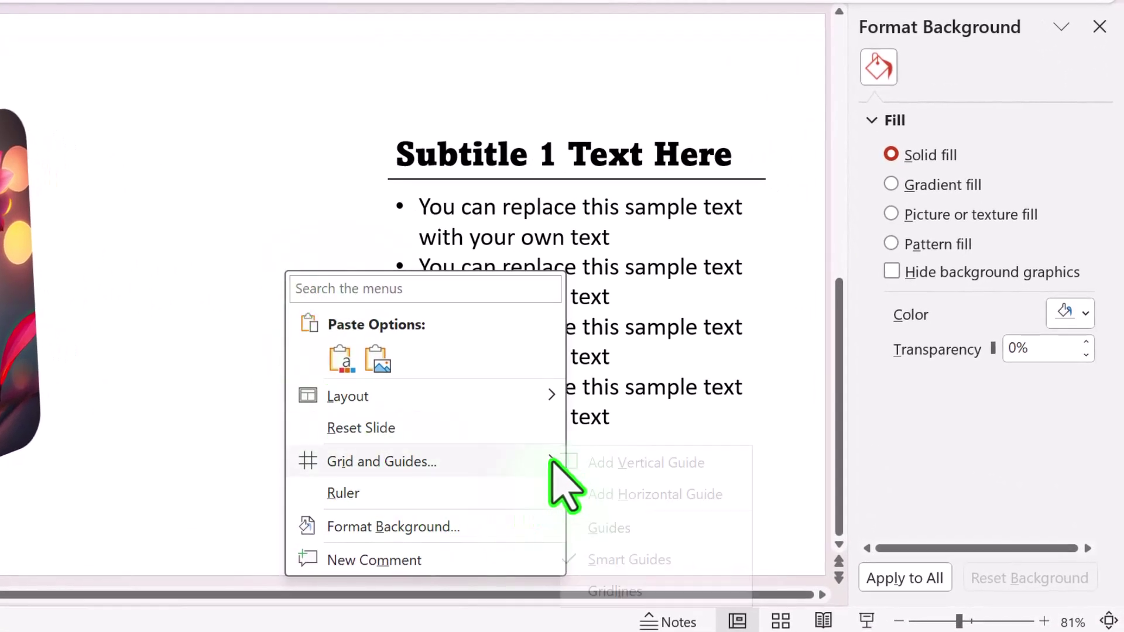
{"action": "left_click", "coordinate": [621, 527]}
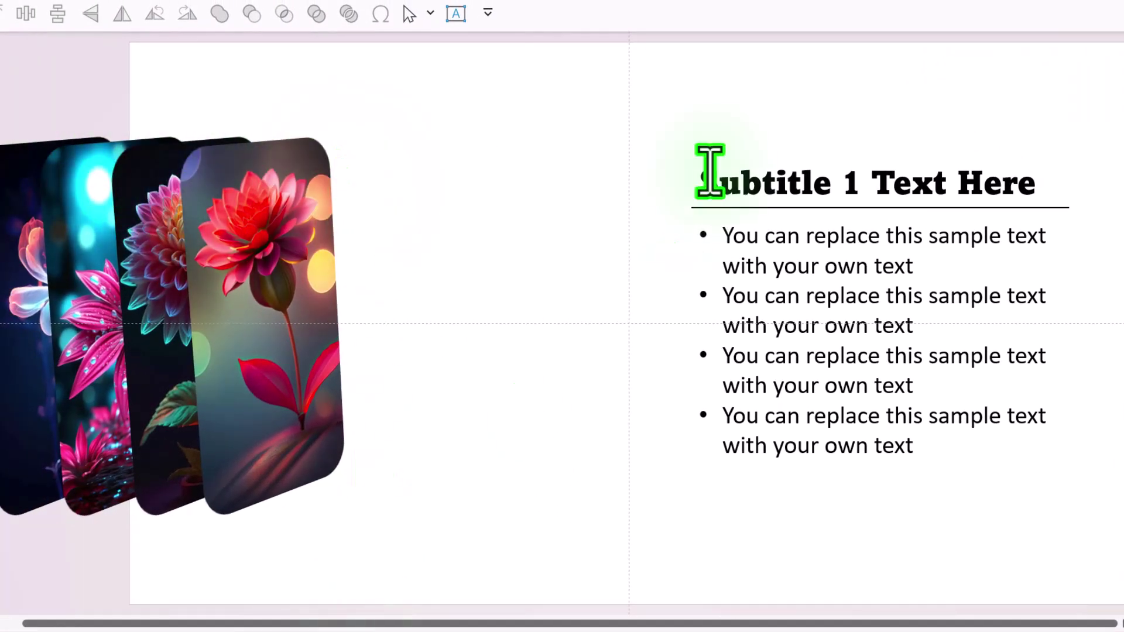
{"action": "left_click_drag", "start_coordinate": [629, 121], "coordinate": [608, 122]}
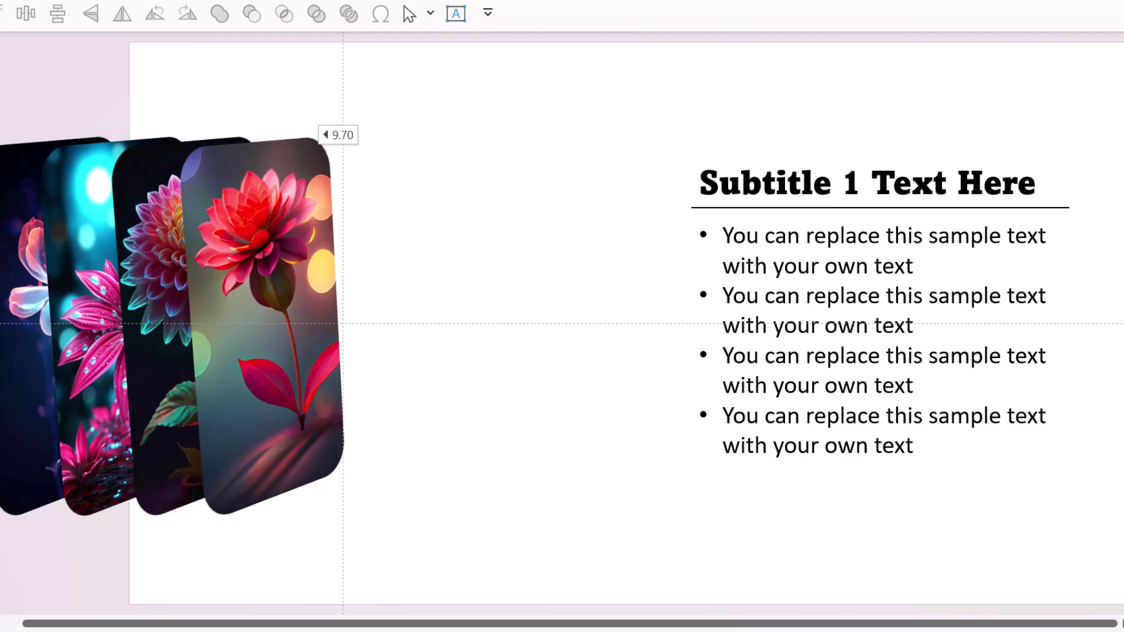
{"action": "left_click_drag", "start_coordinate": [343, 135], "coordinate": [343, 136]}
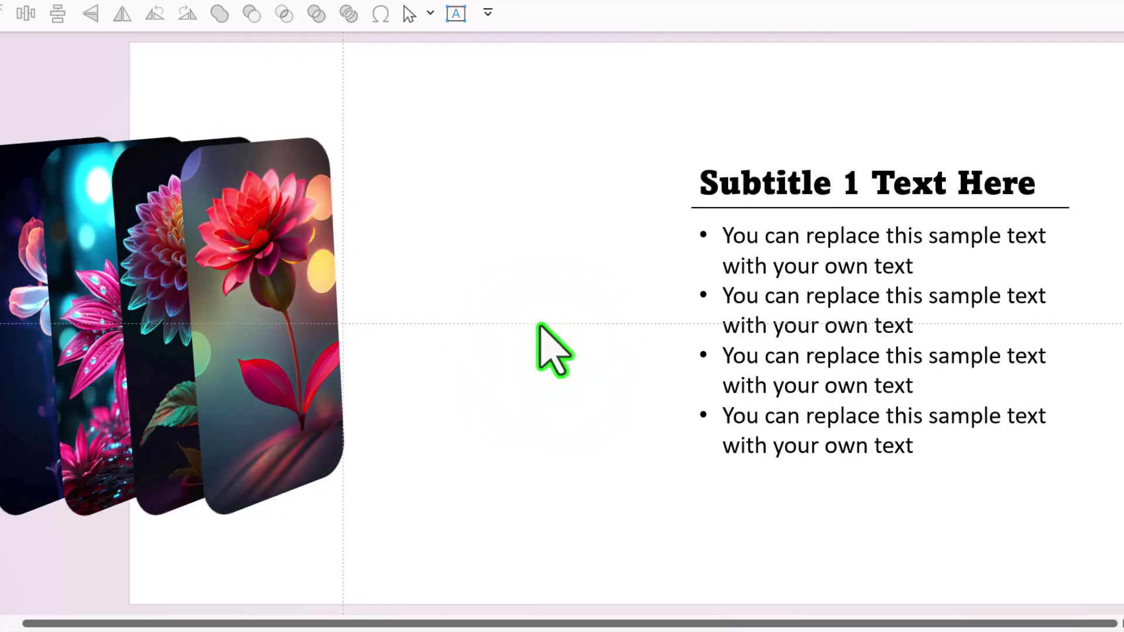
{"action": "left_click_drag", "start_coordinate": [549, 323], "coordinate": [549, 276]}
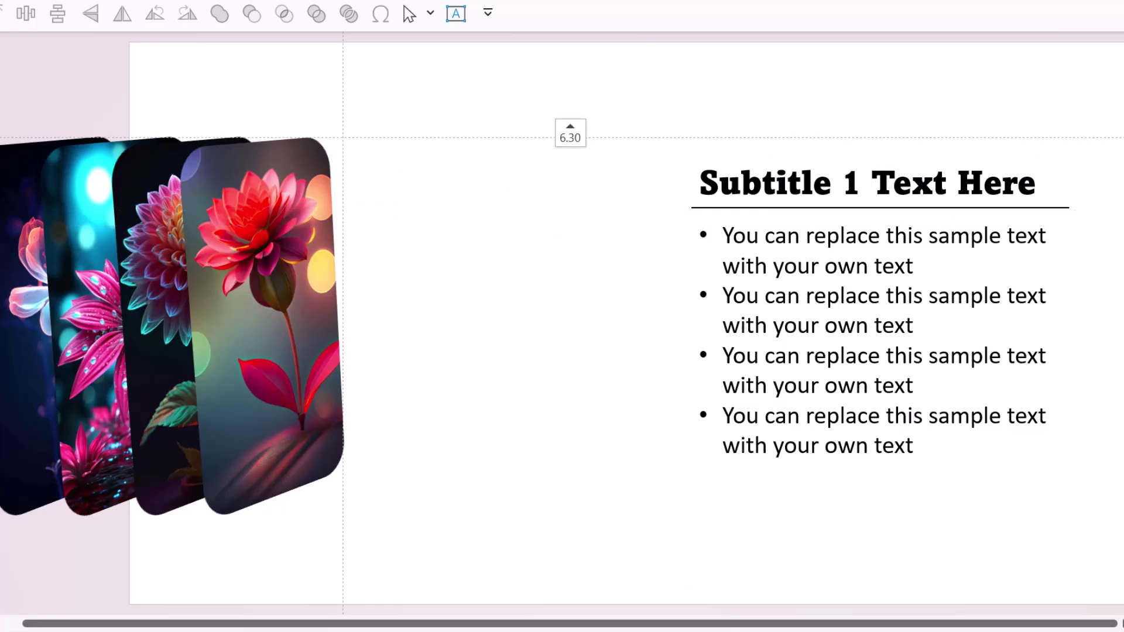
{"action": "left_click_drag", "start_coordinate": [548, 137], "coordinate": [283, 139]}
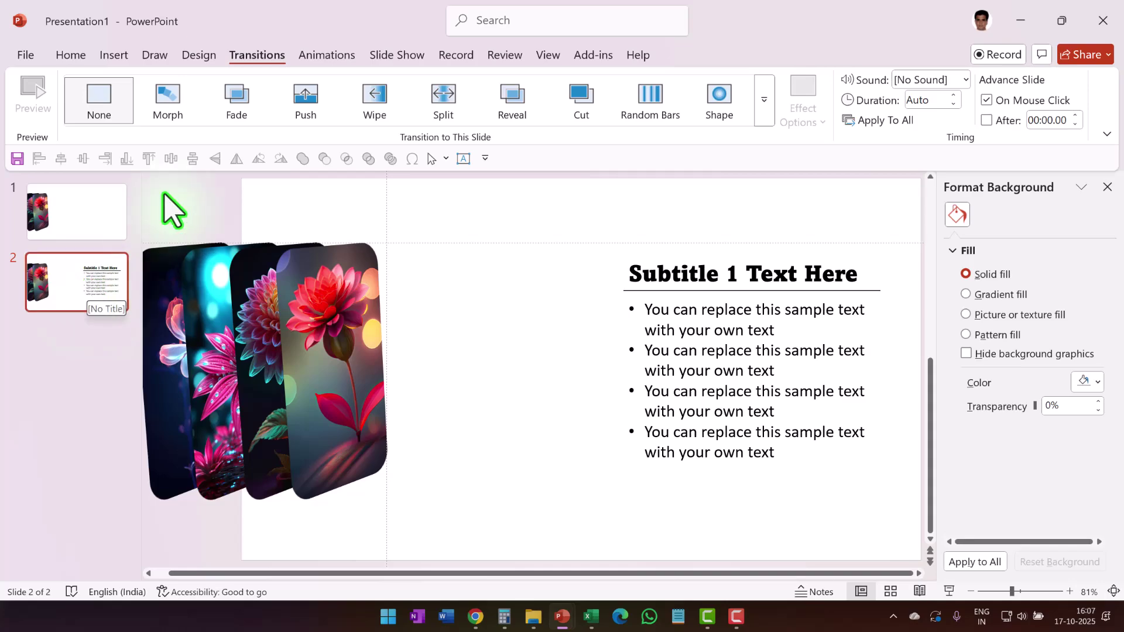
Step: Apply the Morph transition with a 02.00 duration to slide 2
{"action": "left_click", "coordinate": [169, 106]}
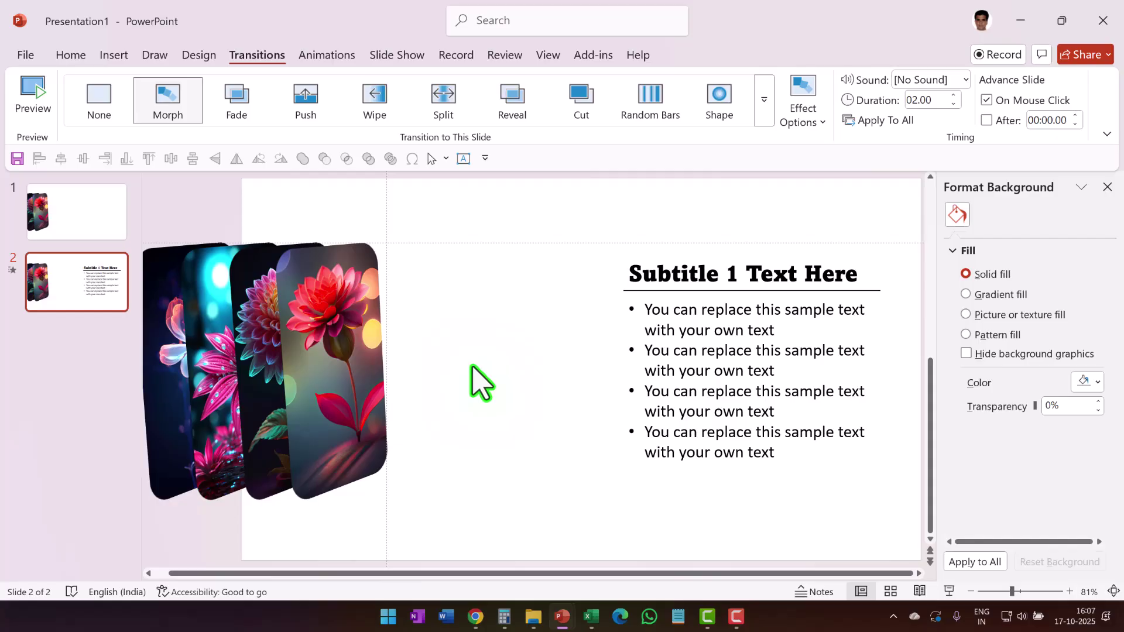
{"action": "left_click", "coordinate": [471, 367]}
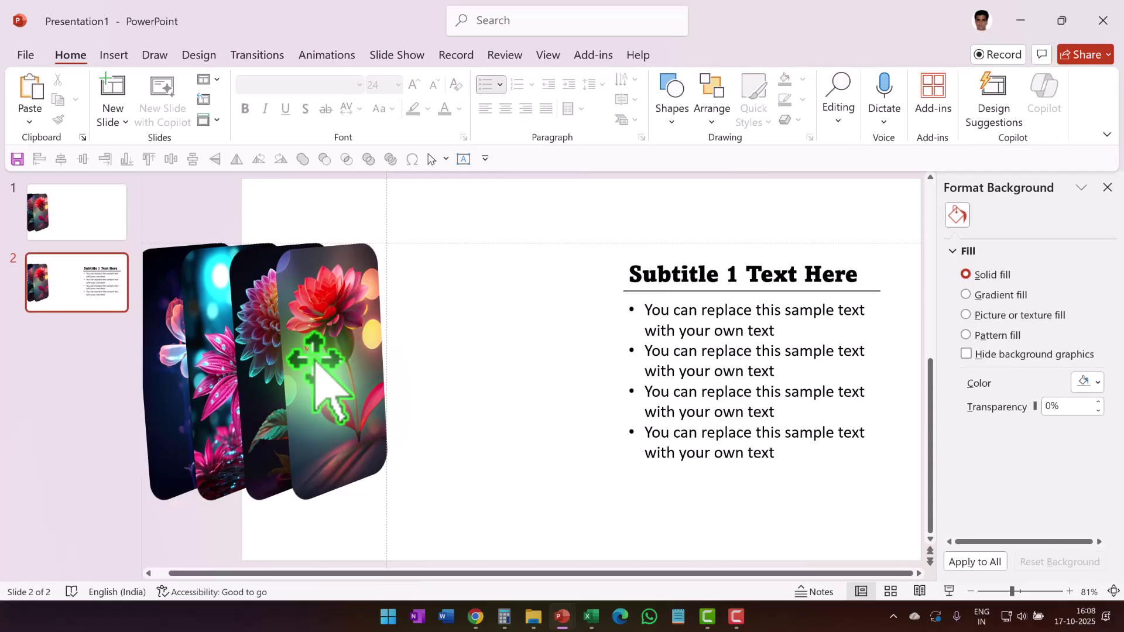
Step: Move the red front card beside the subtitle and set its Z, perspective, Y and X rotation to 0
{"action": "left_click_drag", "start_coordinate": [314, 377], "coordinate": [516, 367]}
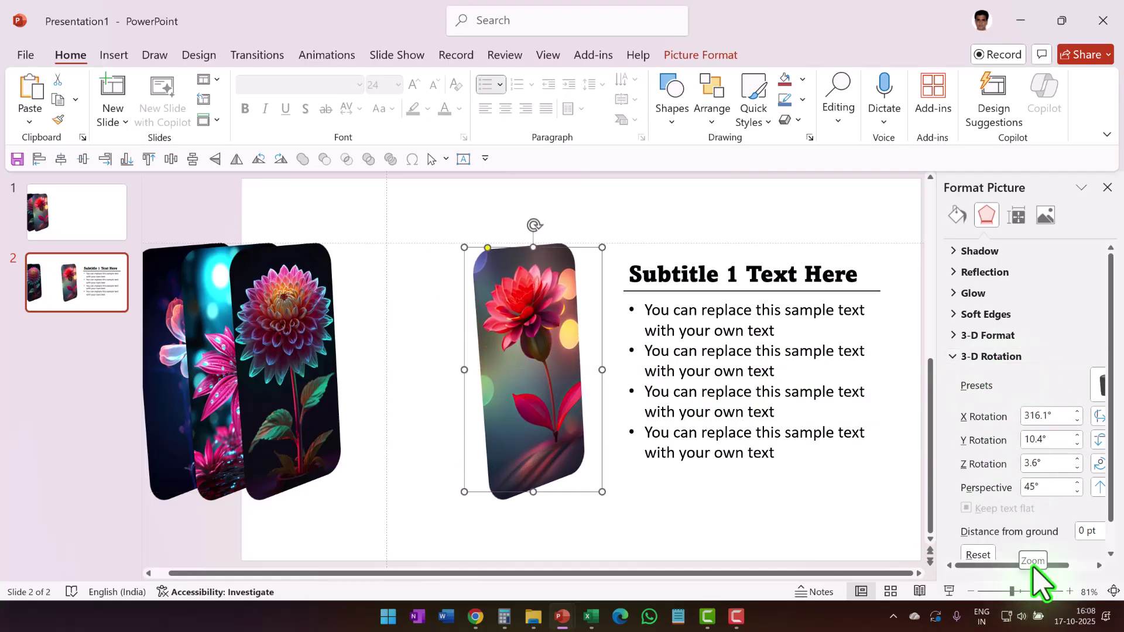
{"action": "left_click_drag", "start_coordinate": [979, 565], "coordinate": [1046, 582]}
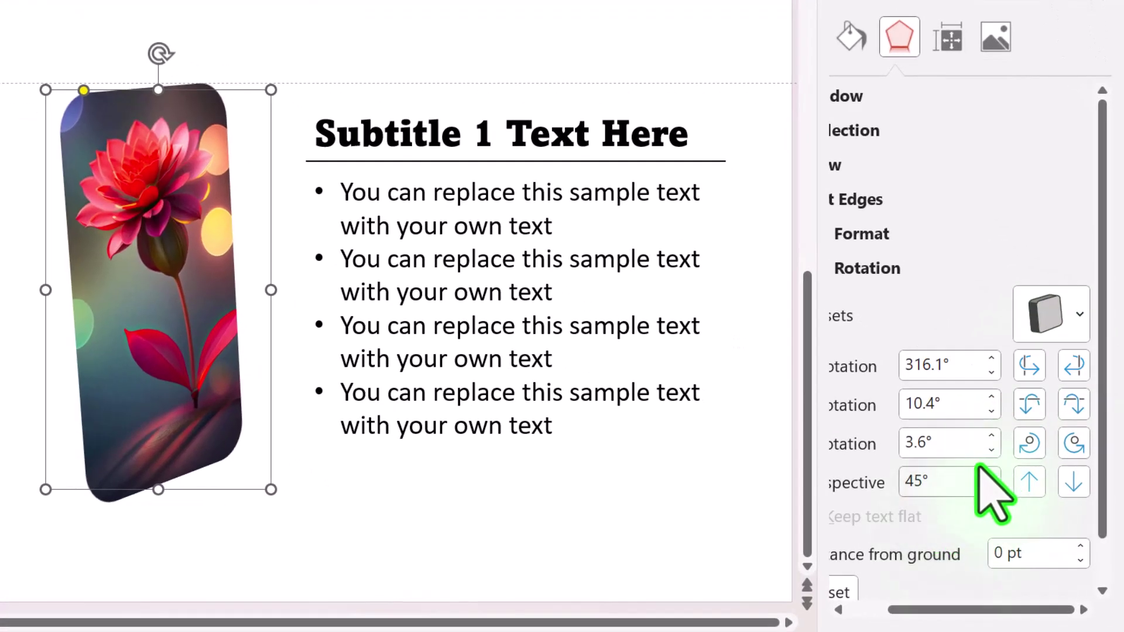
{"action": "left_click", "coordinate": [951, 442]}
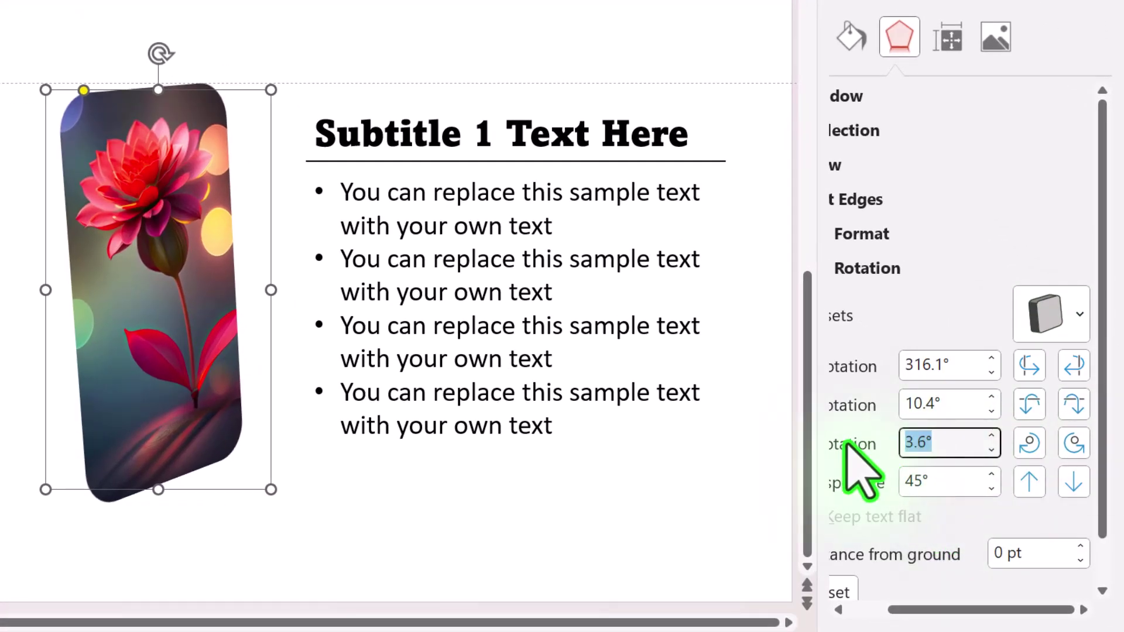
{"action": "type", "text": "0"}
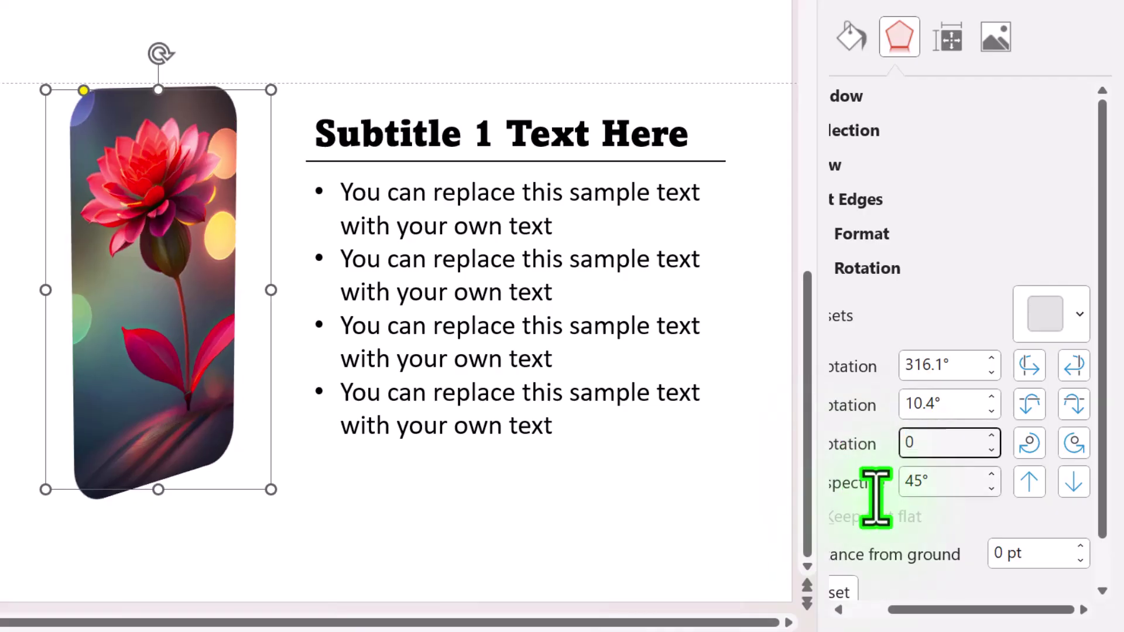
{"action": "left_click", "coordinate": [901, 491]}
{"action": "type", "text": "0"}
{"action": "left_click", "coordinate": [936, 404]}
{"action": "type", "text": "0"}
{"action": "left_click", "coordinate": [937, 365]}
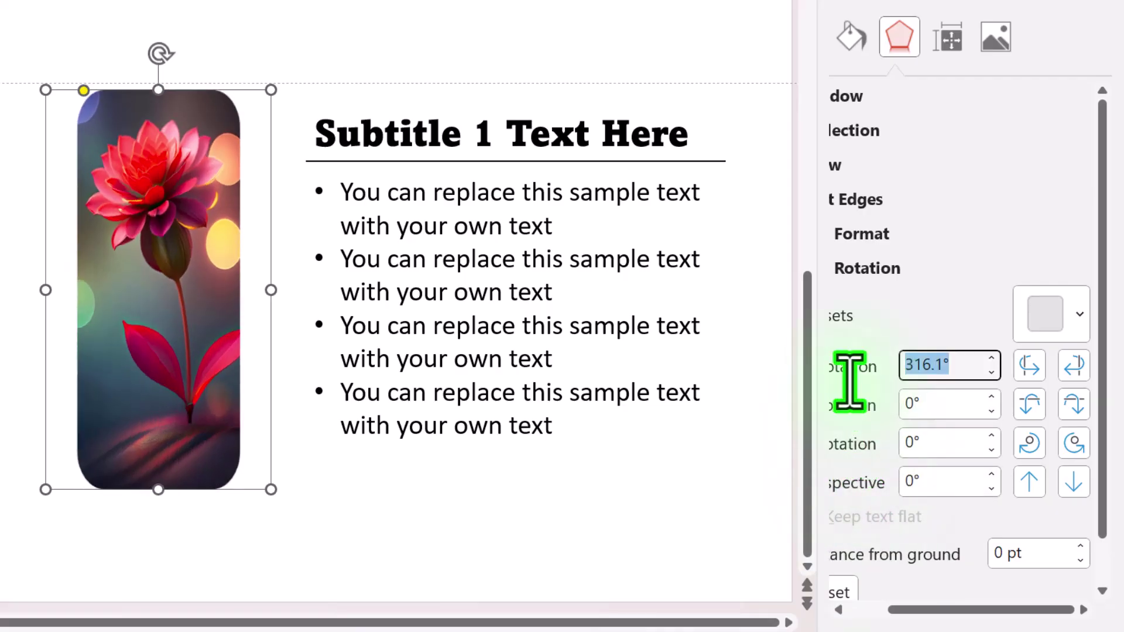
{"action": "type", "text": "0"}
{"action": "scroll", "coordinate": [937, 381], "scroll_direction": "left", "scroll_amount": 2}
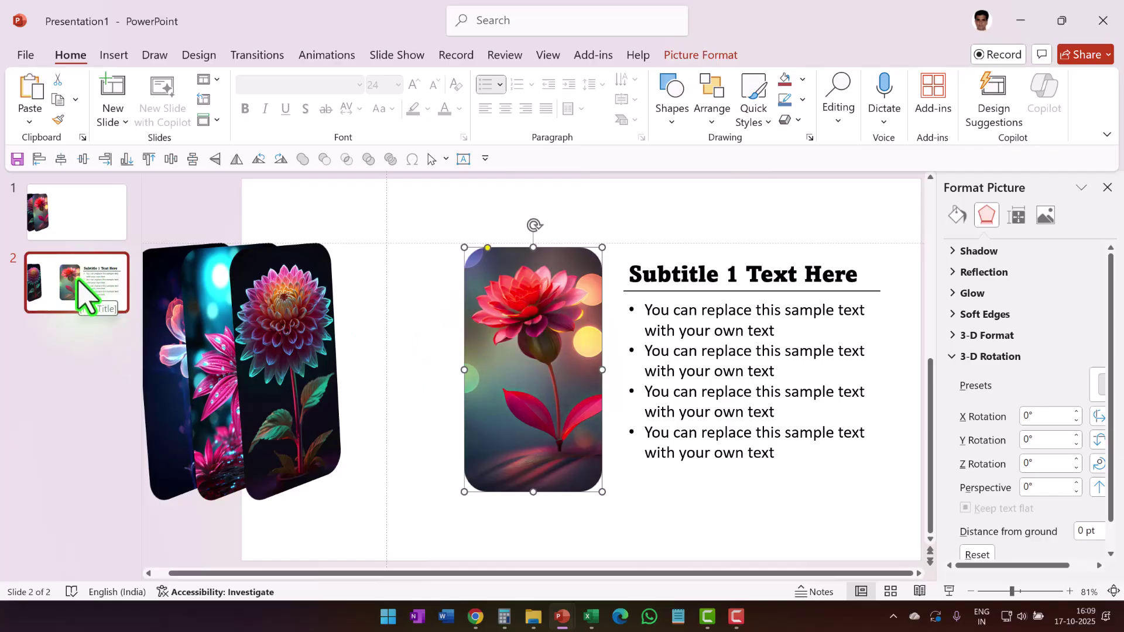
{"action": "left_click", "coordinate": [82, 296]}
Step: Apply Morph to slide 2, then run the slide show from slide 1 to preview it
{"action": "left_click", "coordinate": [256, 55]}
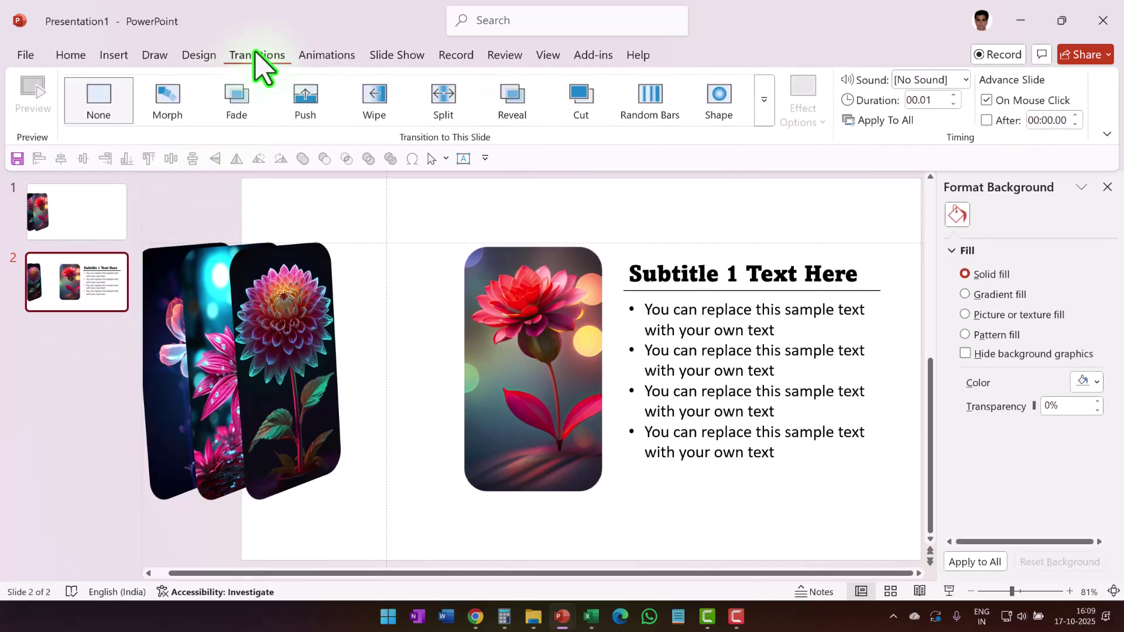
{"action": "left_click", "coordinate": [176, 117]}
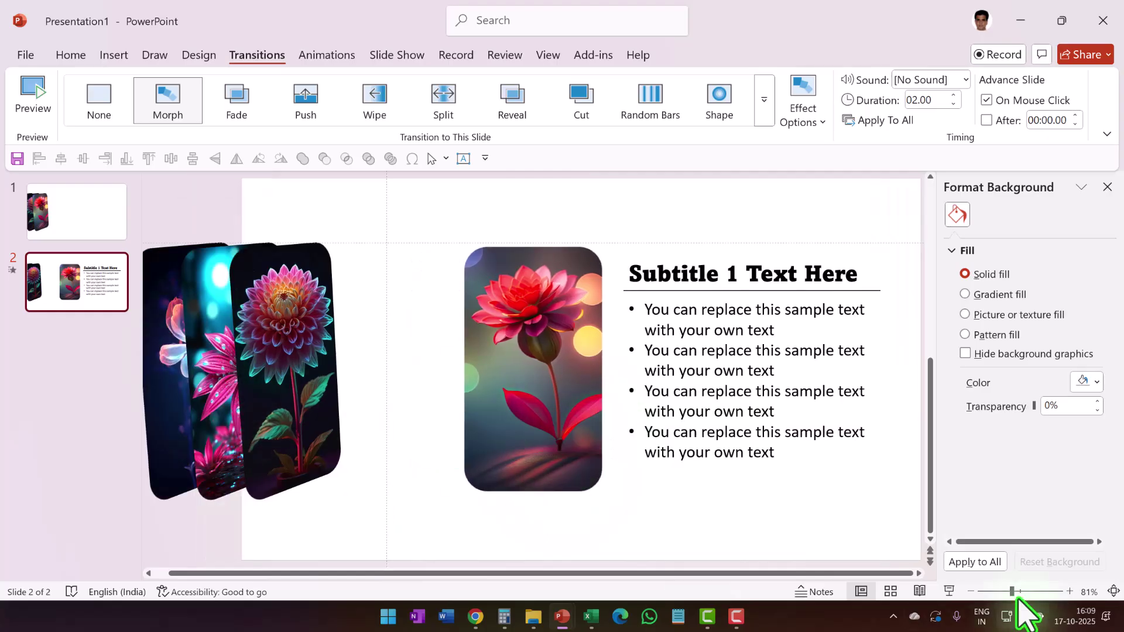
{"action": "left_click", "coordinate": [88, 234]}
{"action": "left_click", "coordinate": [949, 591]}
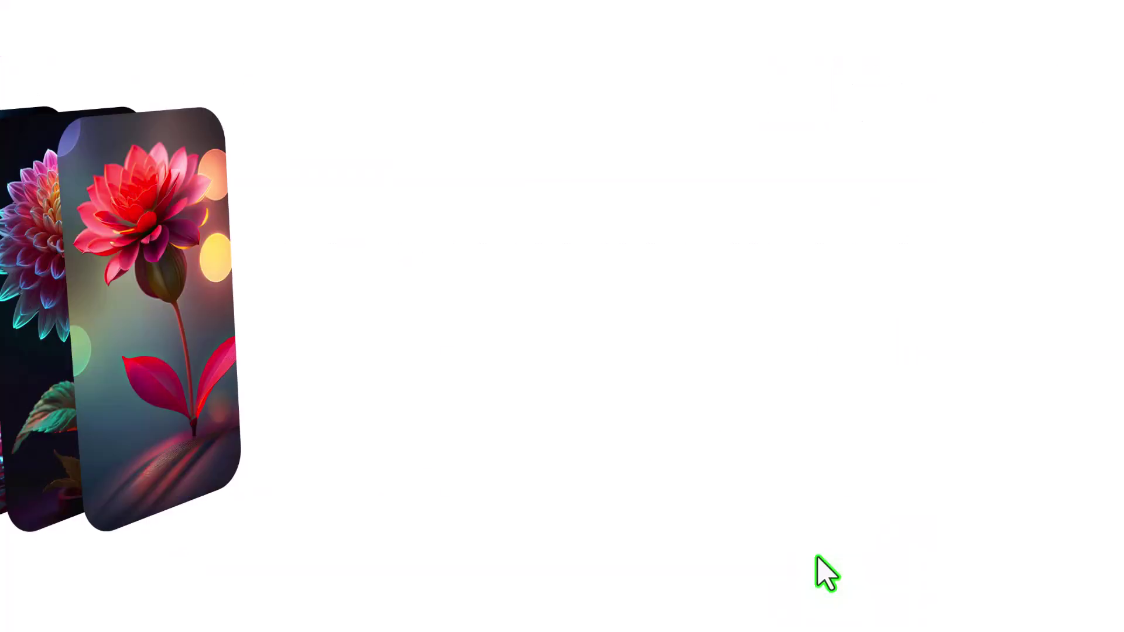
{"action": "left_click", "coordinate": [689, 493]}
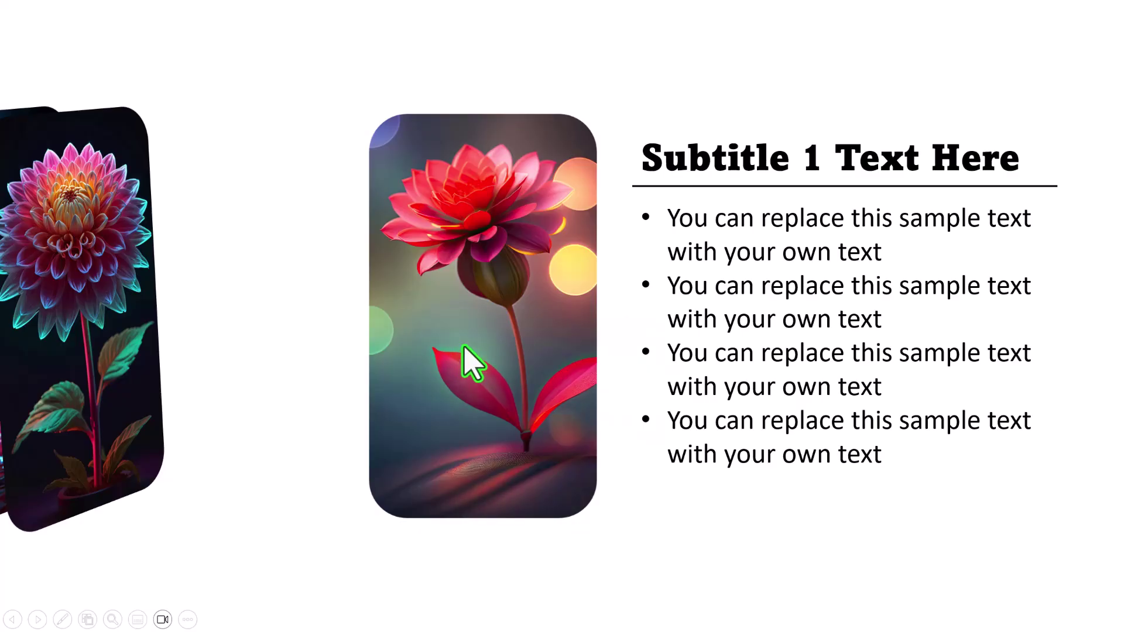
{"action": "key", "text": "Escape"}
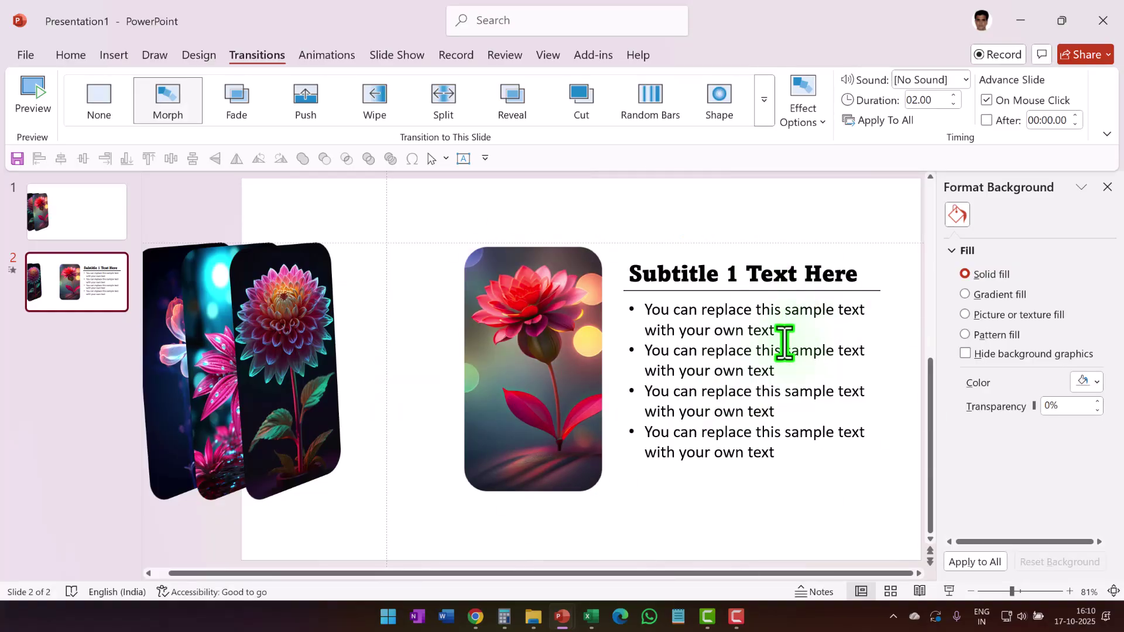
Step: Duplicate slide 2 to create slide 3
{"action": "left_click", "coordinate": [101, 308]}
{"action": "right_click", "coordinate": [100, 309]}
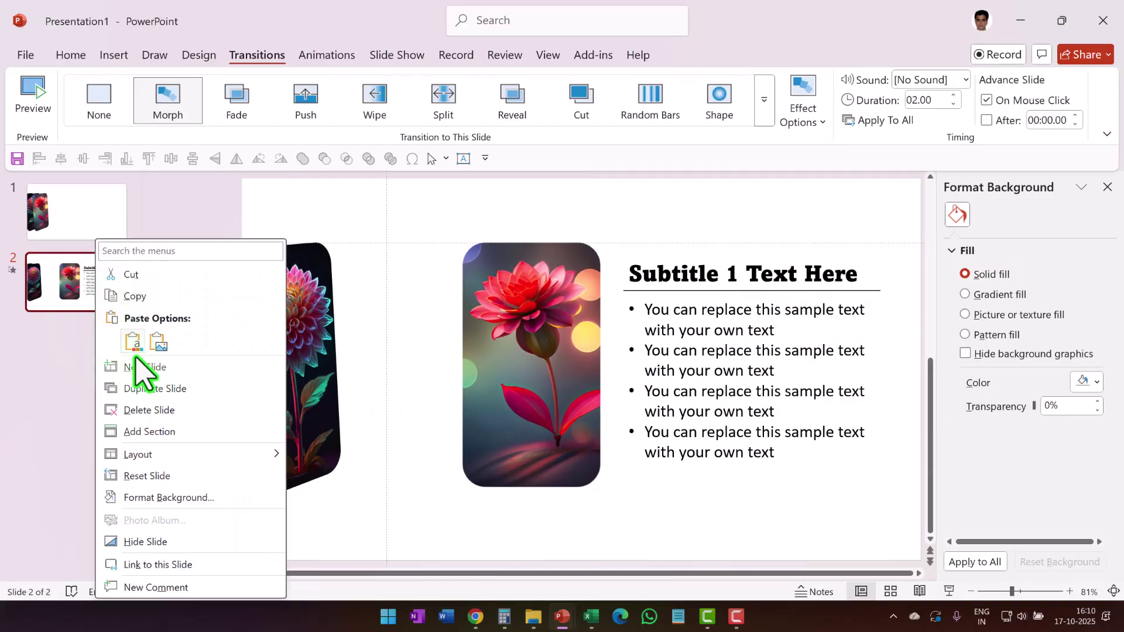
{"action": "left_click", "coordinate": [147, 388]}
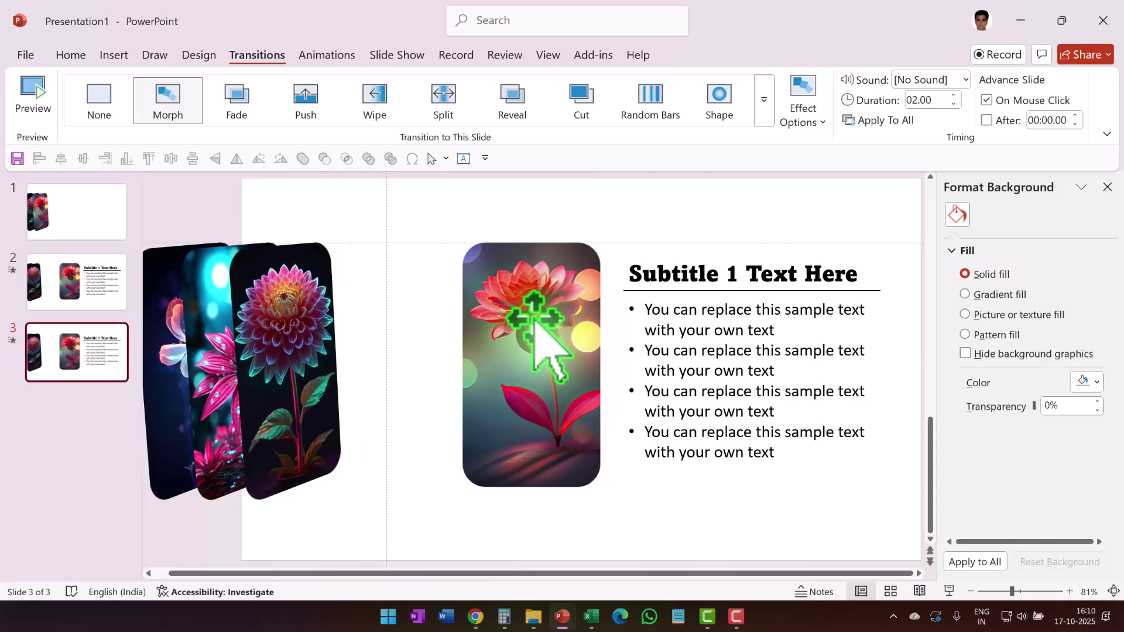
Step: Add a vertical guide and align it with the centre flower card's left edge
{"action": "left_click", "coordinate": [534, 320]}
{"action": "left_click", "coordinate": [647, 231]}
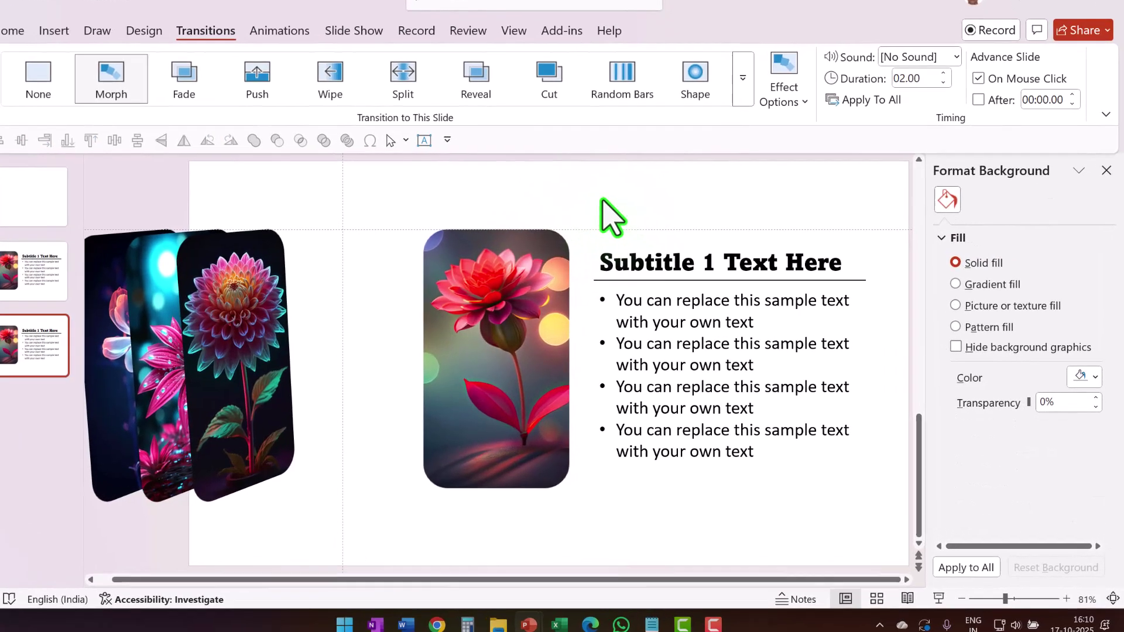
{"action": "right_click", "coordinate": [632, 214]}
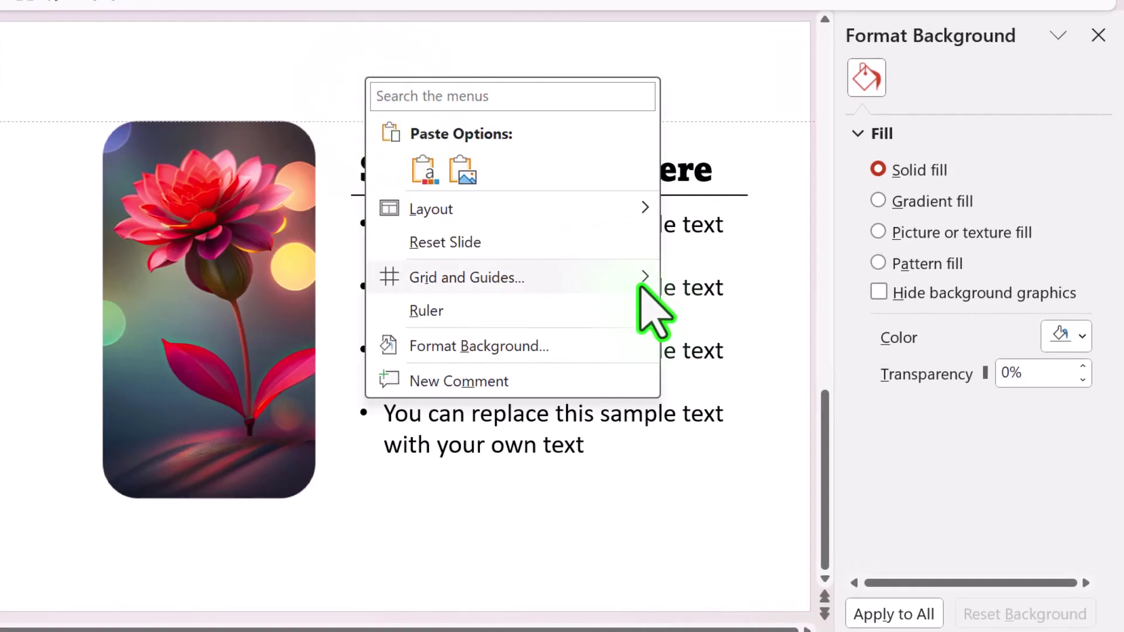
{"action": "mouse_move", "coordinate": [655, 289]}
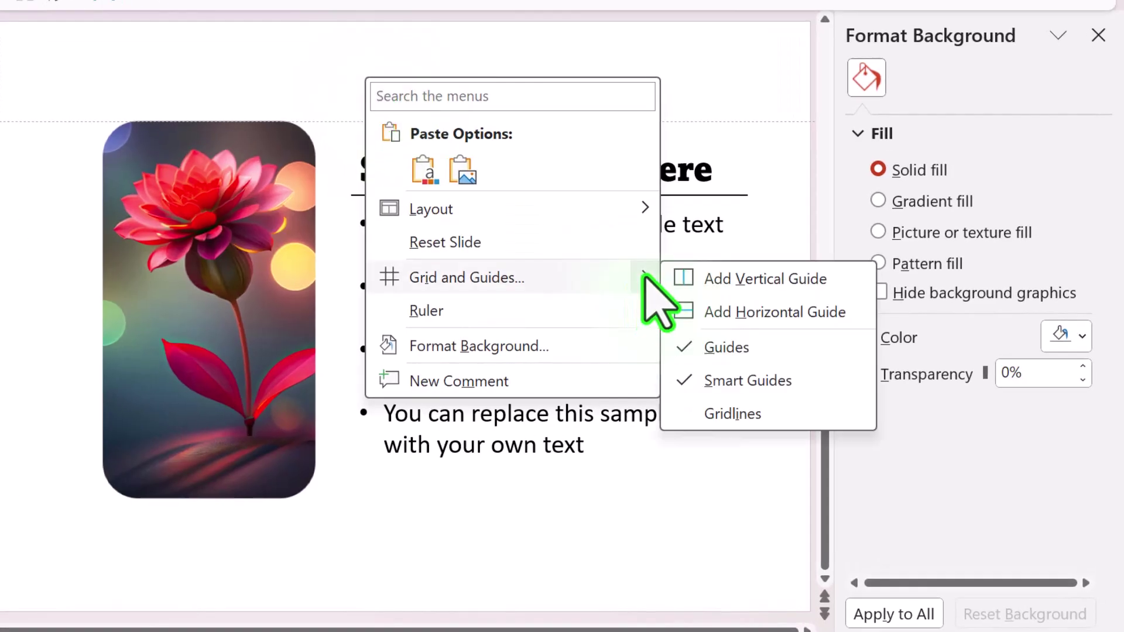
{"action": "left_click", "coordinate": [779, 278]}
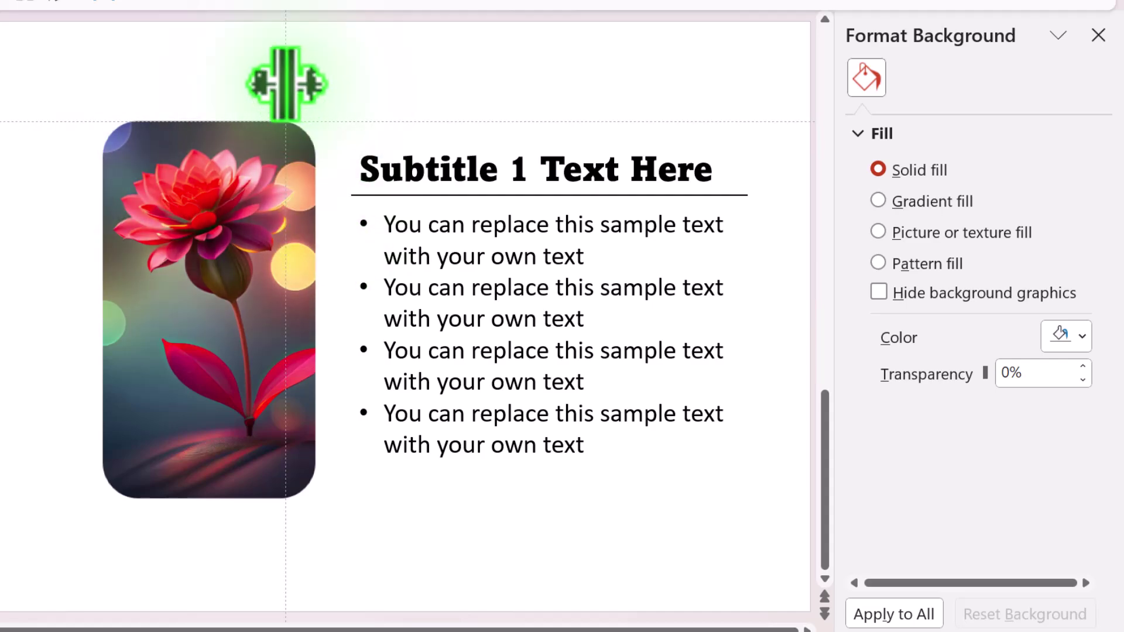
{"action": "left_click_drag", "start_coordinate": [285, 83], "coordinate": [279, 84]}
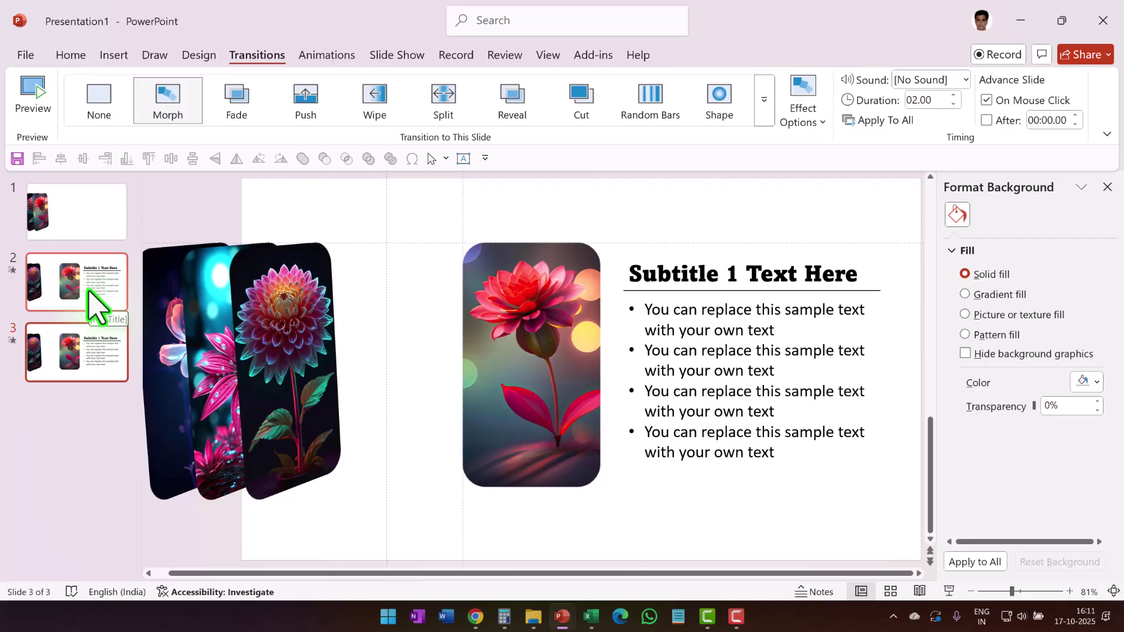
Step: Change the '1' in slide 3's heading to '2' so it reads 'Subtitle 2 Text Here'
{"action": "double_click", "coordinate": [730, 275]}
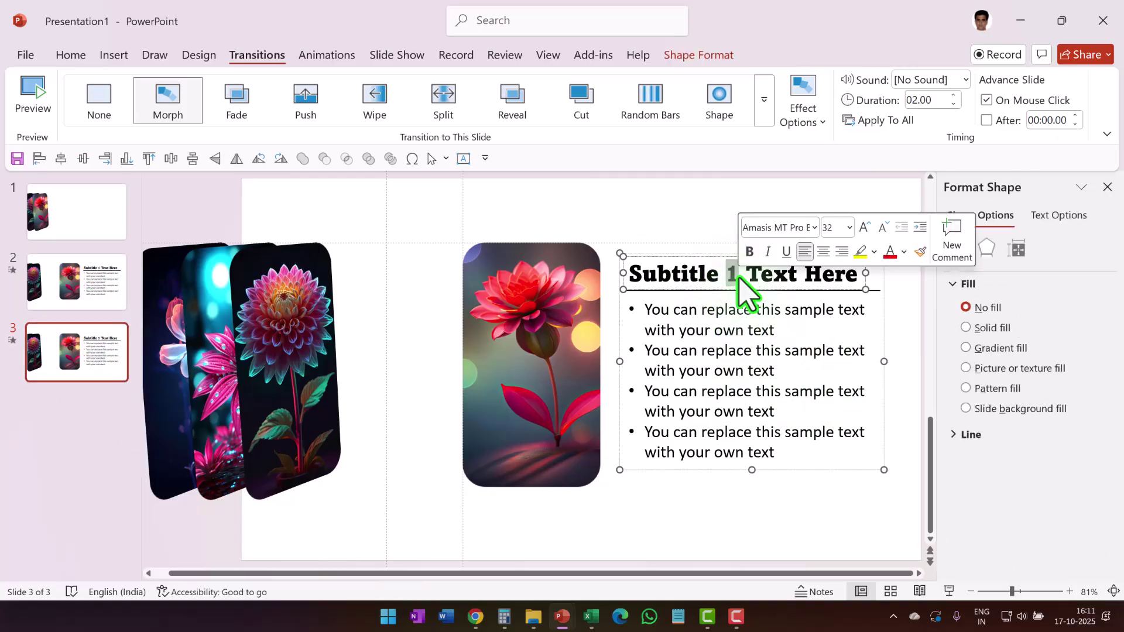
{"action": "type", "text": "2"}
{"action": "left_click", "coordinate": [715, 244]}
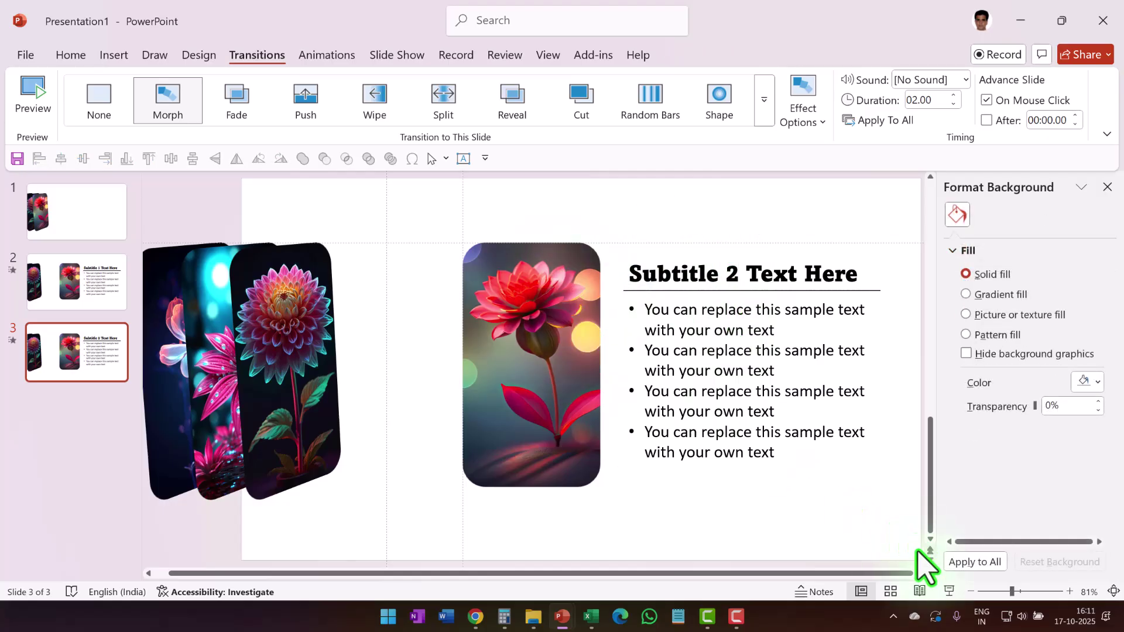
{"action": "left_click", "coordinate": [972, 592]}
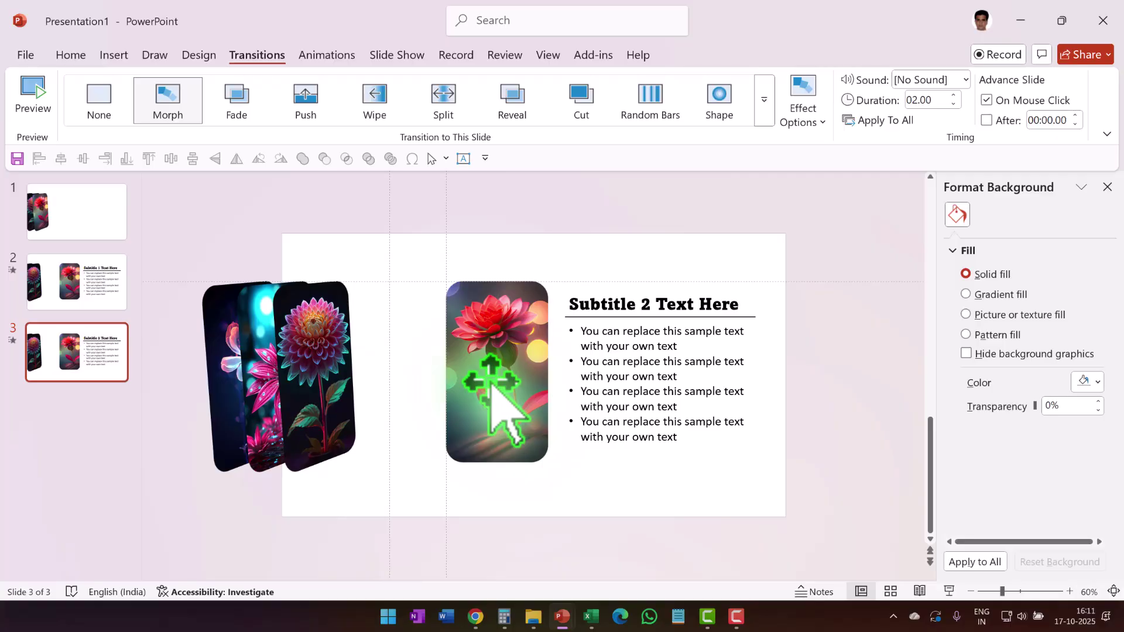
Step: Move the red centre card off the slide's right edge and set its X rotation to 180
{"action": "left_click_drag", "start_coordinate": [490, 384], "coordinate": [837, 386]}
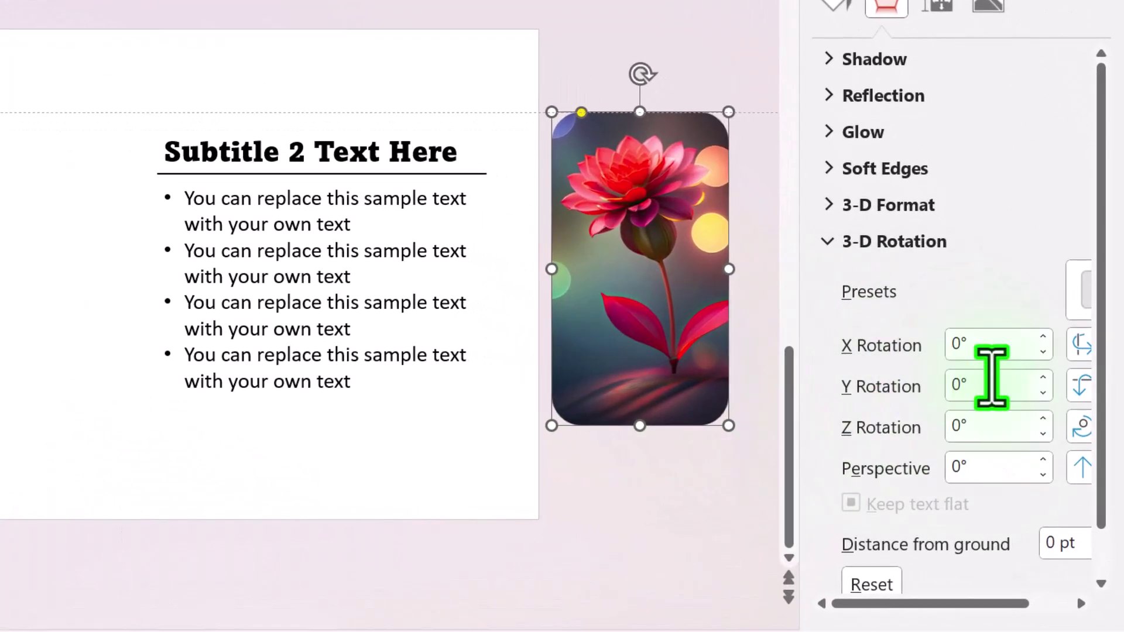
{"action": "left_click", "coordinate": [995, 351]}
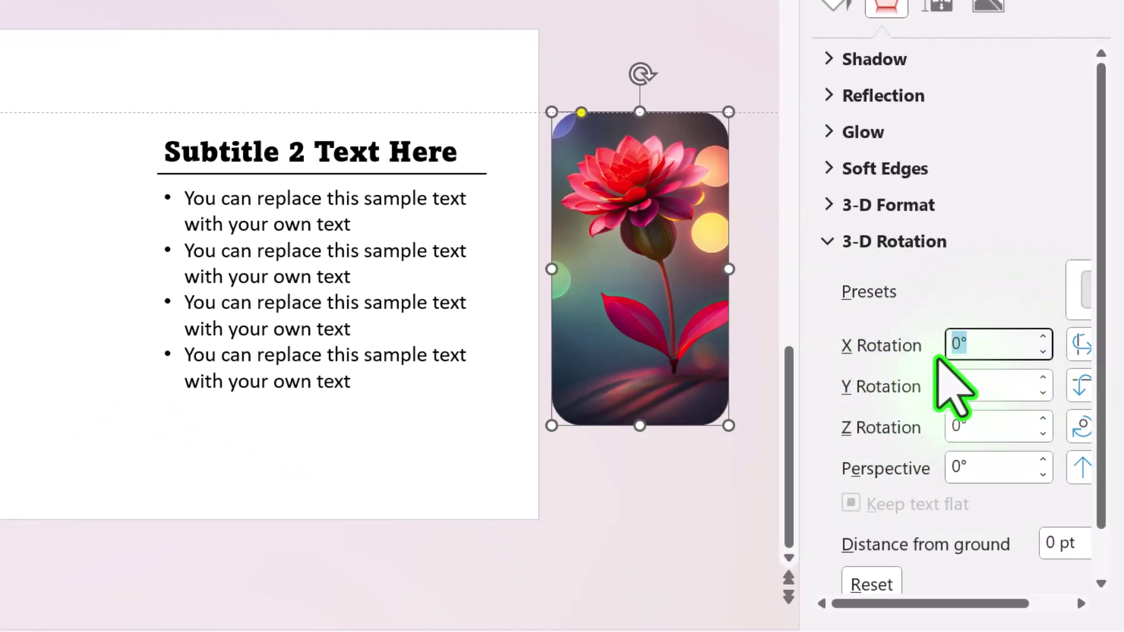
{"action": "type", "text": "180"}
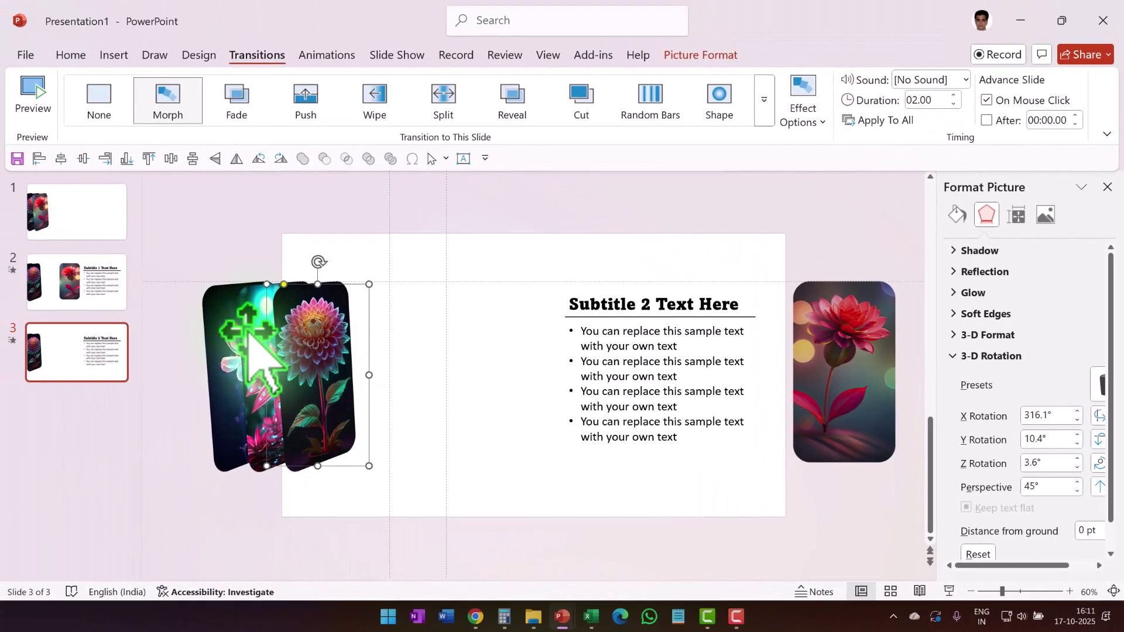
Step: Nudge the three stacked tilted cards slightly right, then return to slide 1
{"action": "left_click", "coordinate": [249, 351], "text": "shift"}
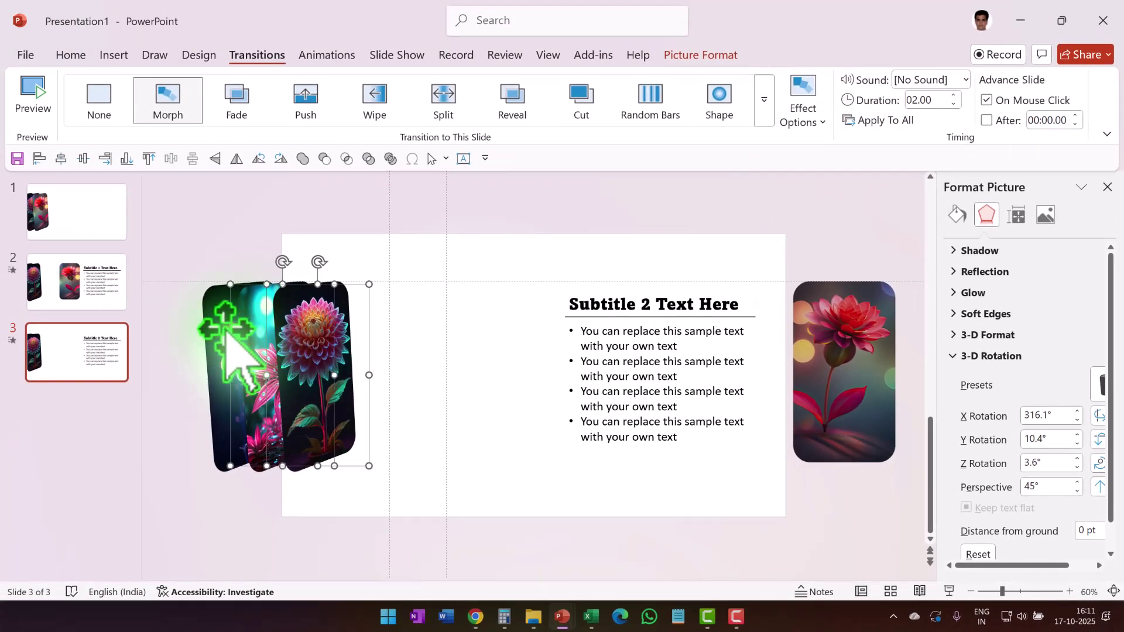
{"action": "left_click", "coordinate": [216, 363], "text": "shift"}
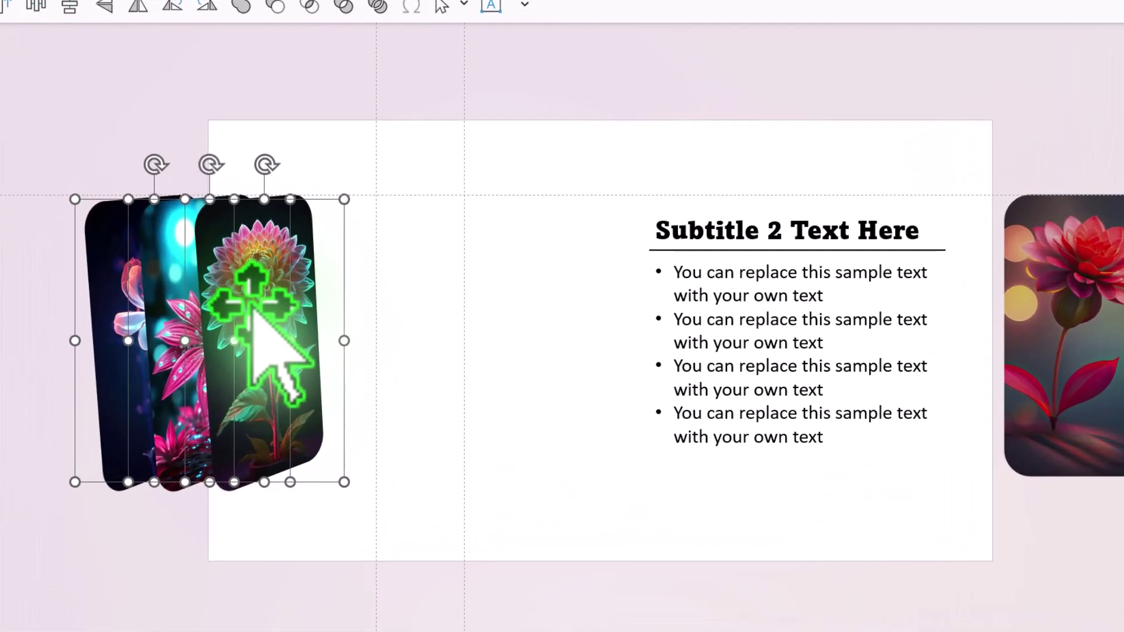
{"action": "key", "text": "Right"}
{"action": "key", "text": "Right"}
{"action": "key", "text": "Right"}
{"action": "key", "text": "Right"}
{"action": "key", "text": "Right"}
{"action": "key", "text": "Right"}
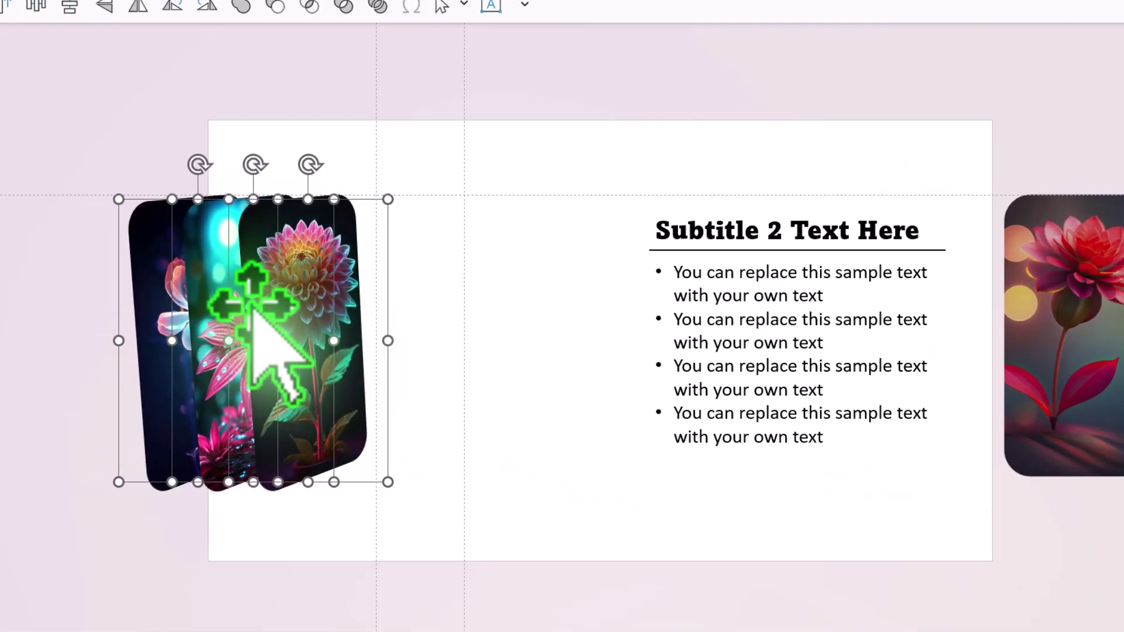
{"action": "key", "text": "Right"}
{"action": "key", "text": "Right"}
{"action": "key", "text": "Right"}
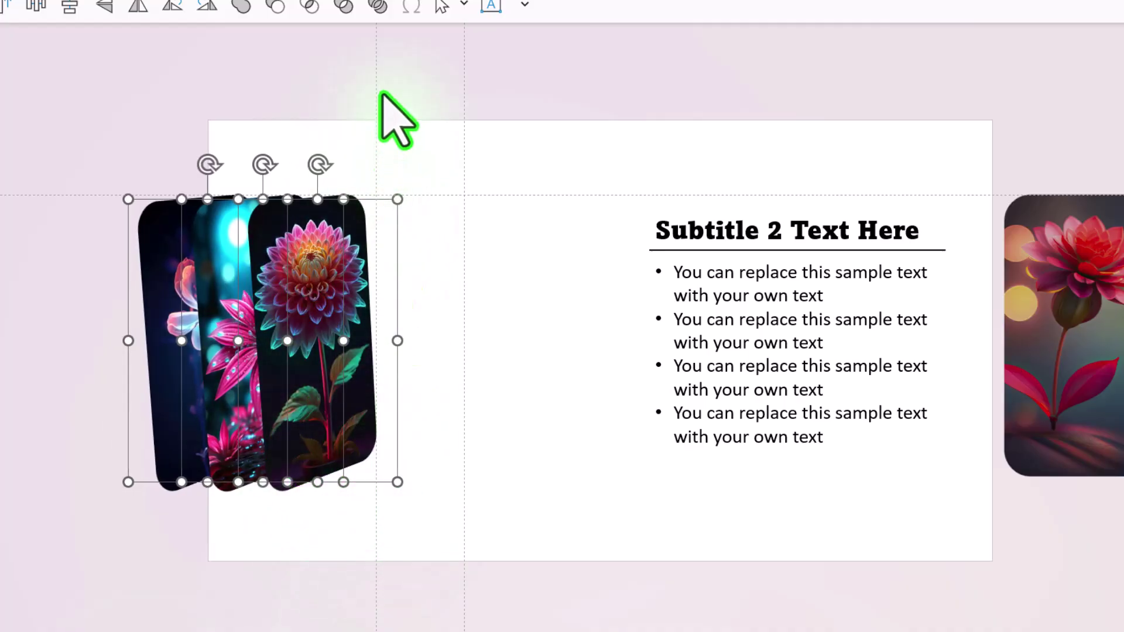
{"action": "key", "text": "Escape"}
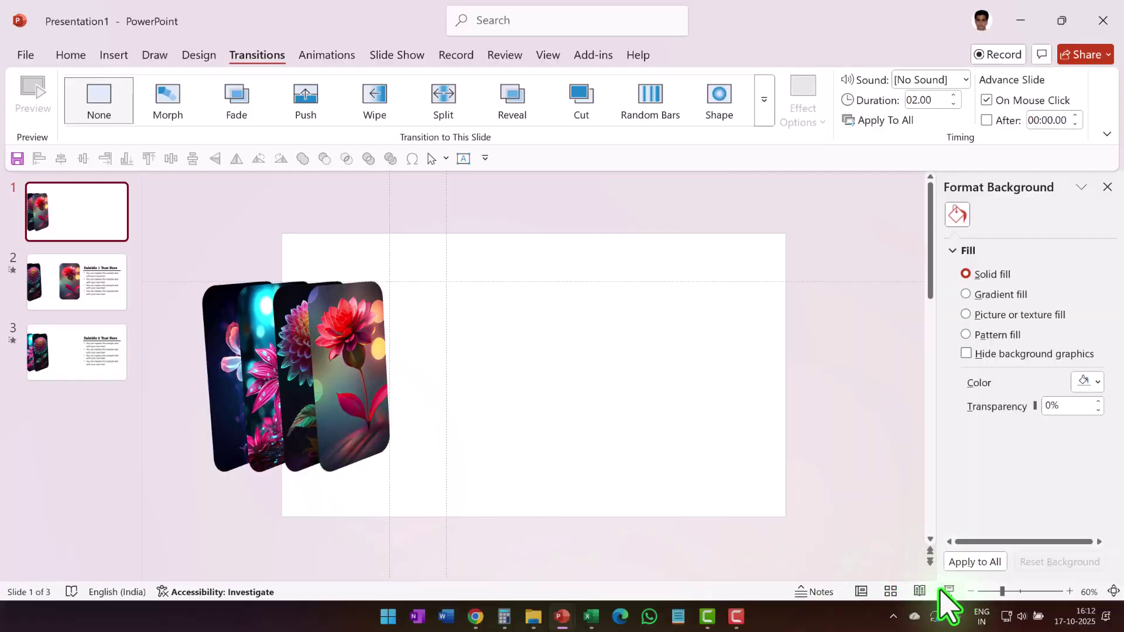
Step: Run the slide show from slide 1, advance one slide to preview the Morph, then exit
{"action": "left_click", "coordinate": [1043, 618]}
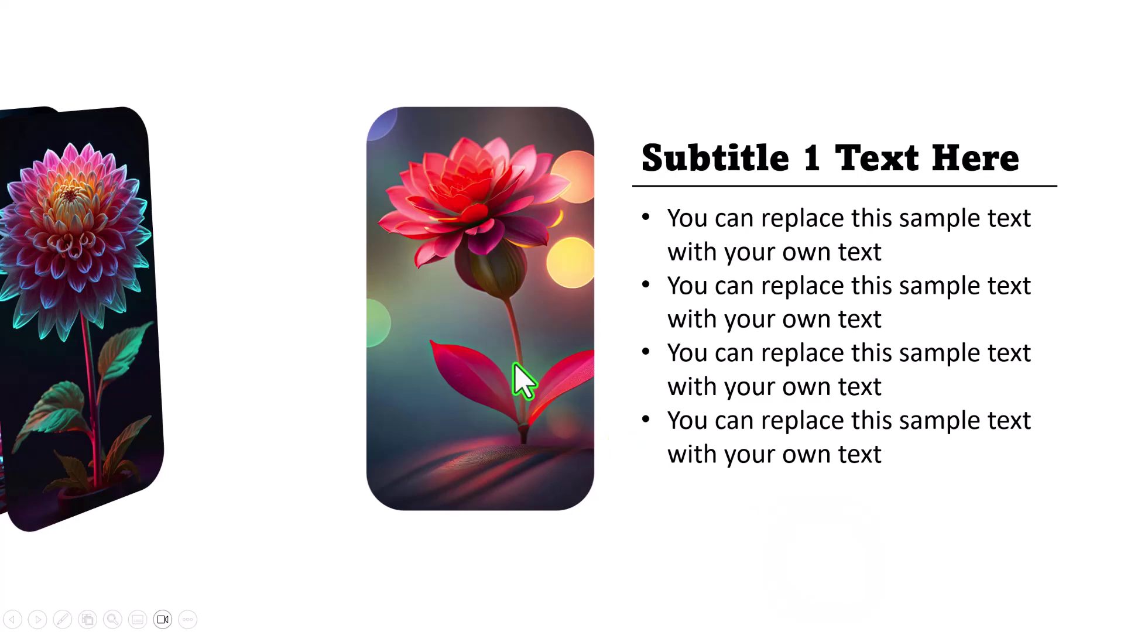
{"action": "left_click", "coordinate": [672, 532]}
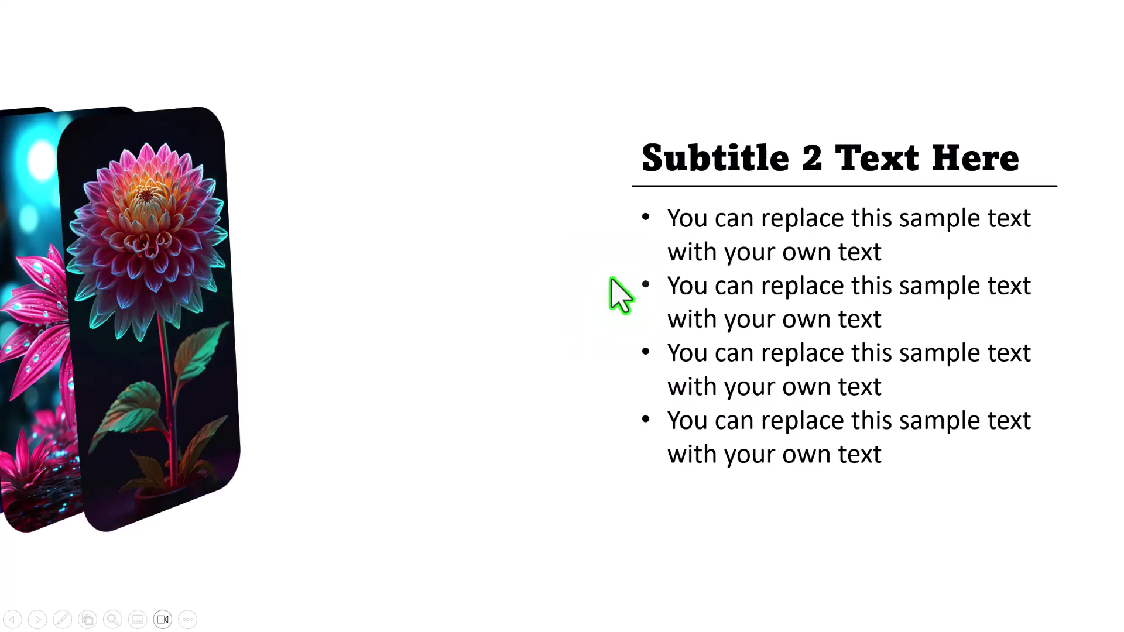
{"action": "key", "text": "Escape"}
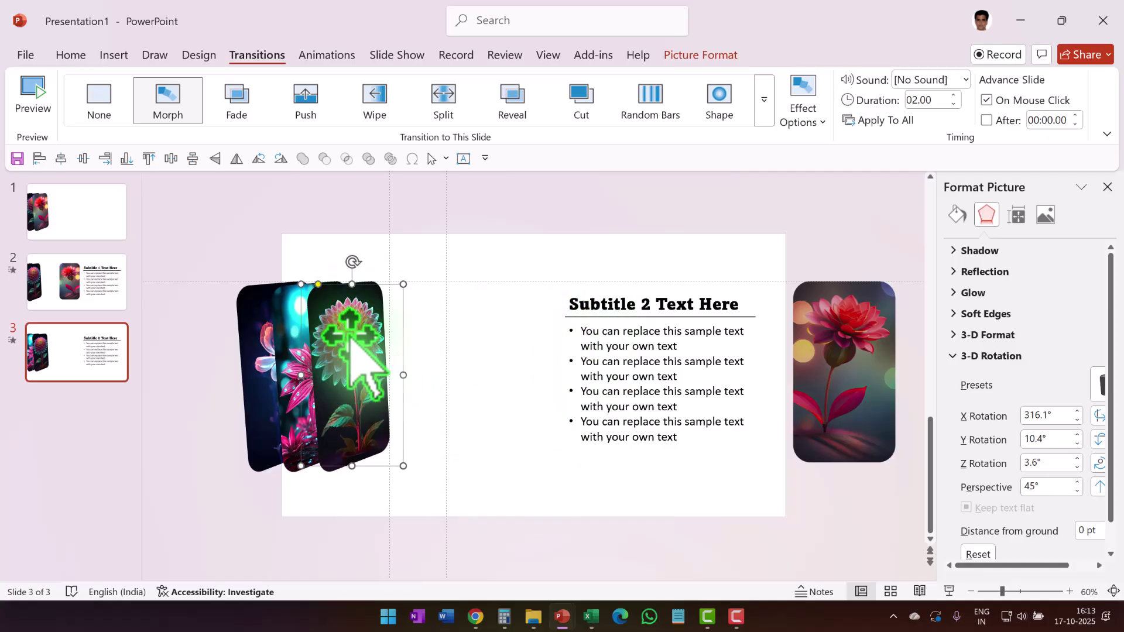
Step: Set the dahlia card's X, Y and Z rotation to 0° and place it beside the Subtitle 2 text
{"action": "left_click_drag", "start_coordinate": [1067, 423], "coordinate": [1033, 417]}
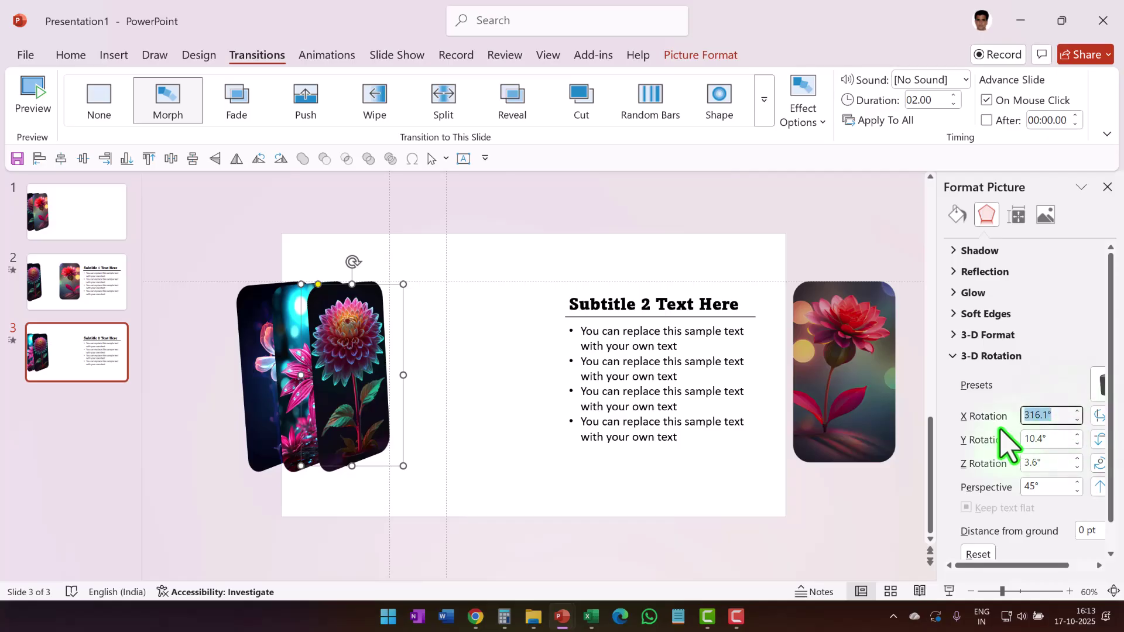
{"action": "type", "text": "0"}
{"action": "key", "text": "Tab"}
{"action": "type", "text": "0"}
{"action": "key", "text": "Tab"}
{"action": "type", "text": "0"}
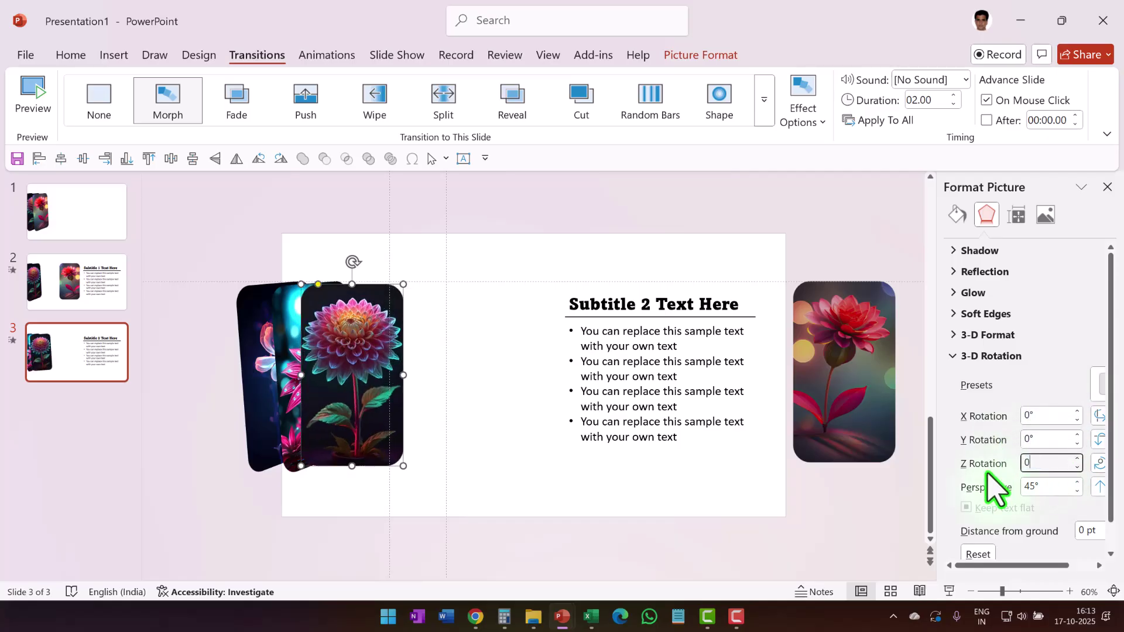
{"action": "key", "text": "Tab"}
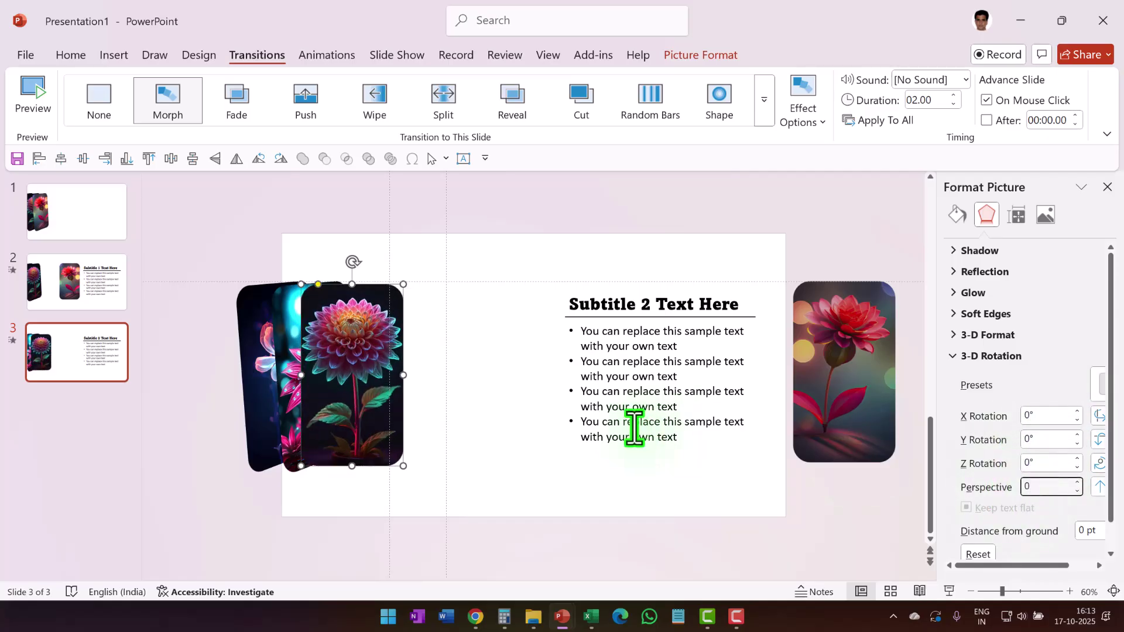
{"action": "left_click_drag", "start_coordinate": [357, 380], "coordinate": [497, 384]}
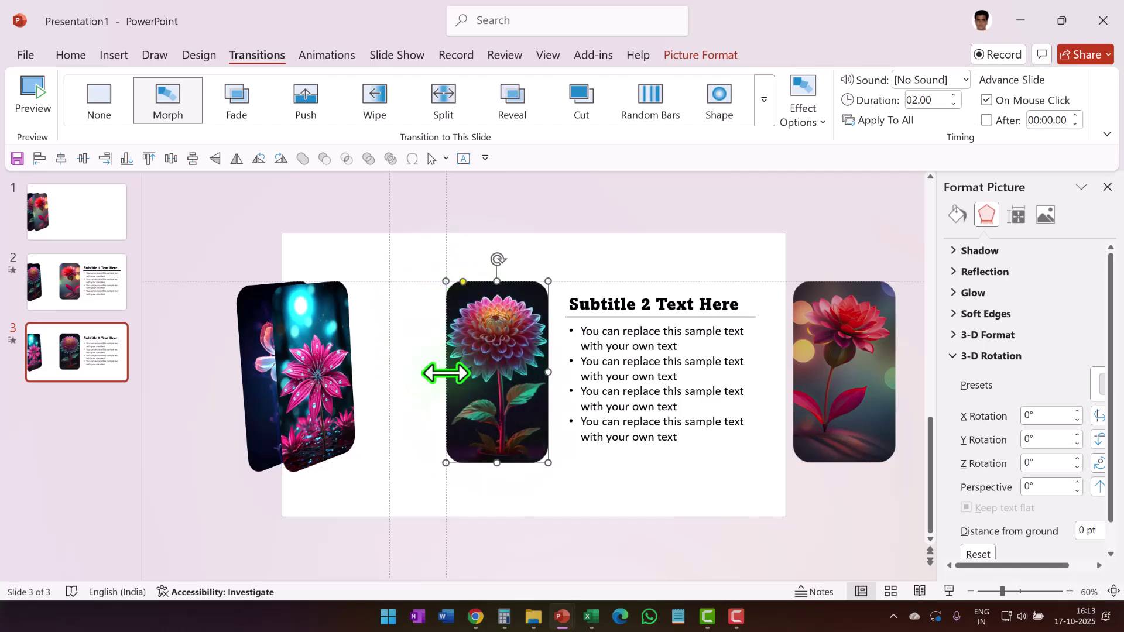
{"action": "left_click", "coordinate": [550, 272]}
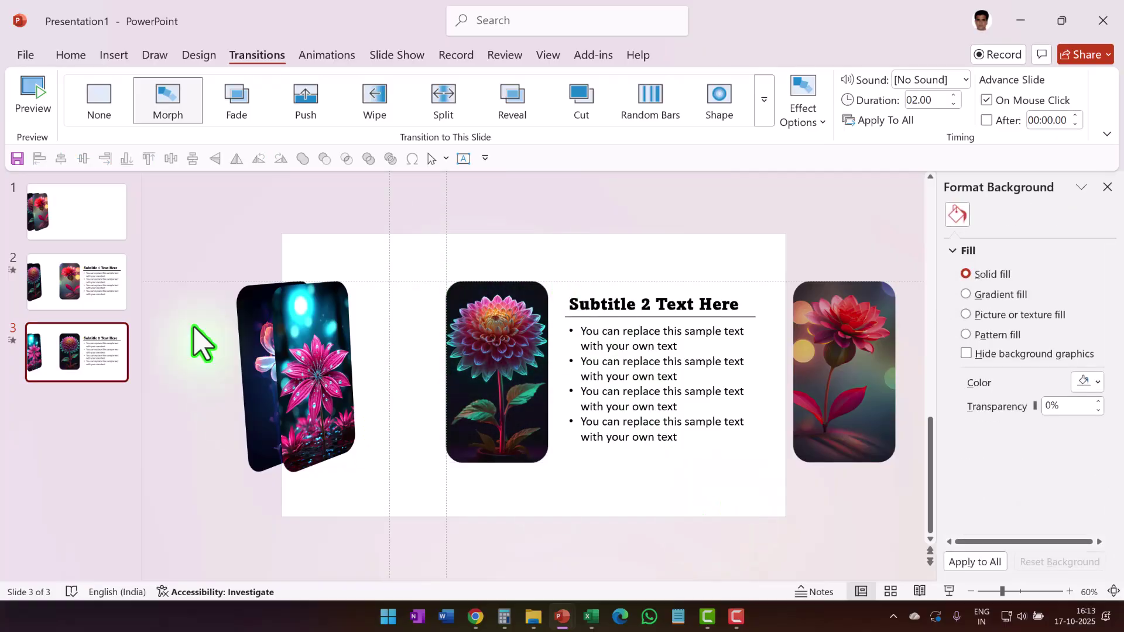
Step: Nudge the two remaining stacked cards to the right, then return to slide 1
{"action": "left_click_drag", "start_coordinate": [183, 260], "coordinate": [402, 515]}
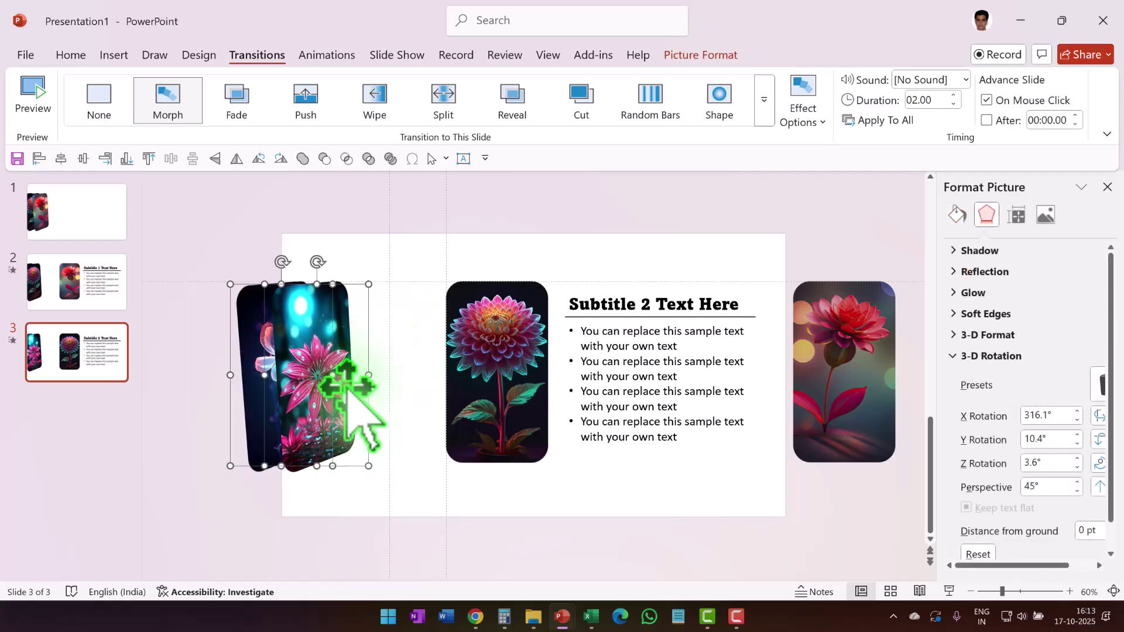
{"action": "key", "text": "Right"}
{"action": "key", "text": "Right"}
{"action": "key", "text": "Right"}
{"action": "key", "text": "Right"}
{"action": "key", "text": "Right"}
{"action": "key", "text": "Right"}
{"action": "key", "text": "Right"}
{"action": "key", "text": "Right"}
{"action": "key", "text": "Right"}
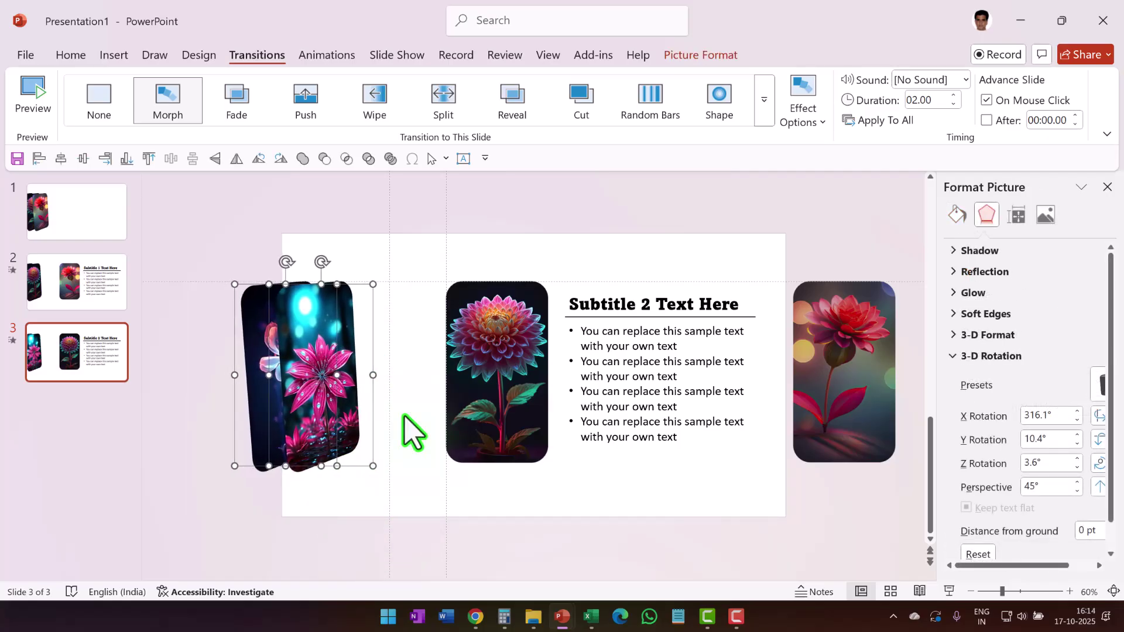
{"action": "key", "text": "Right"}
{"action": "key", "text": "Right"}
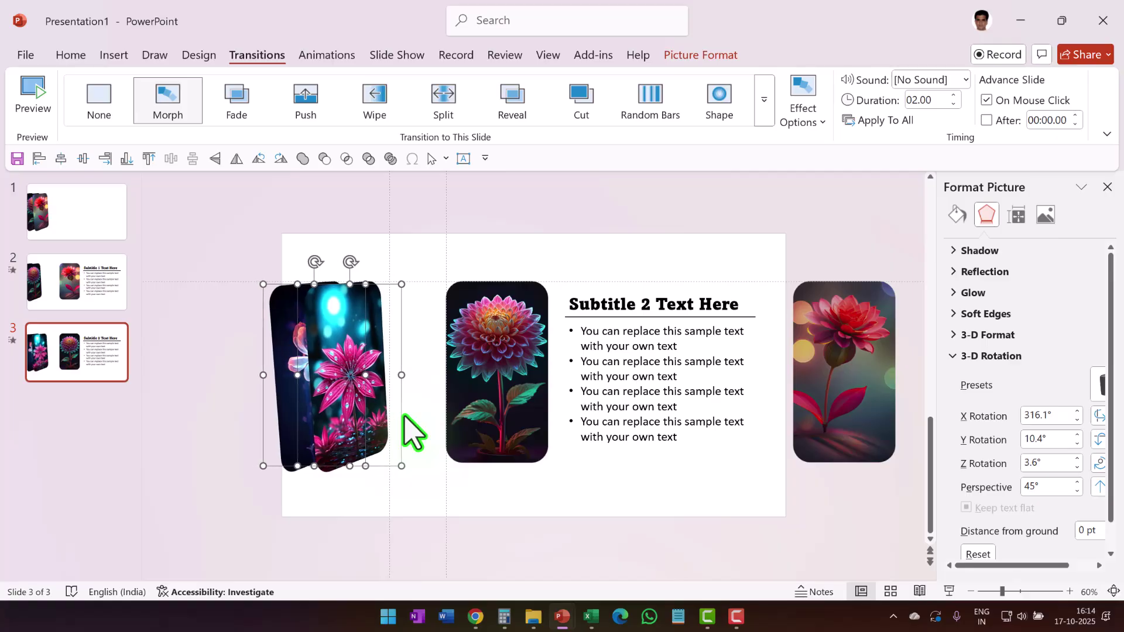
{"action": "left_click", "coordinate": [571, 243]}
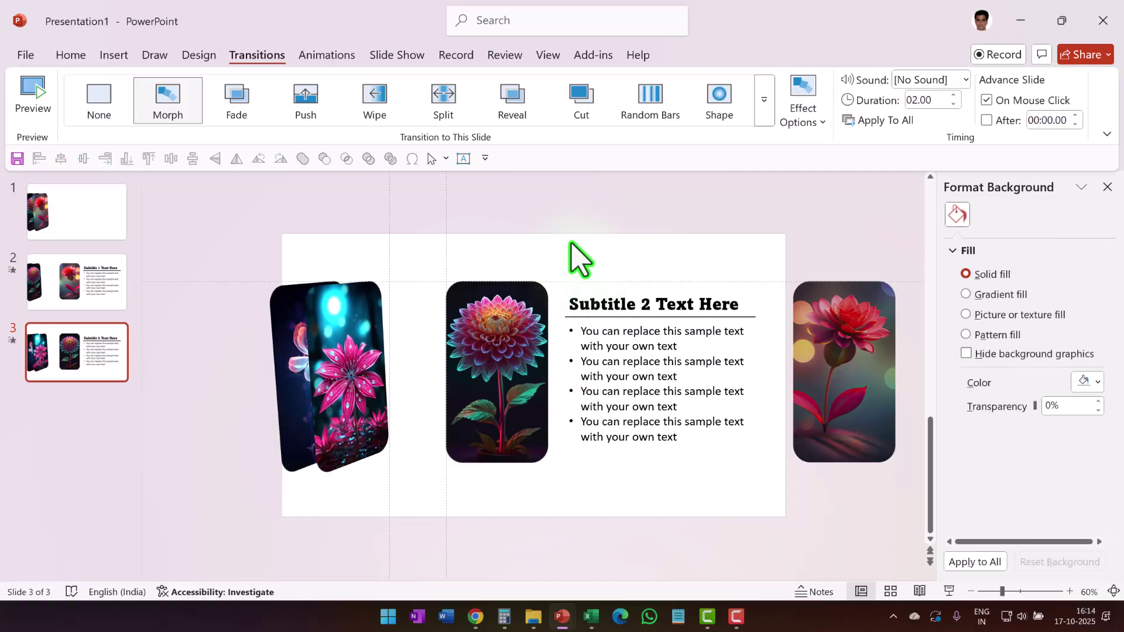
{"action": "left_click", "coordinate": [75, 230]}
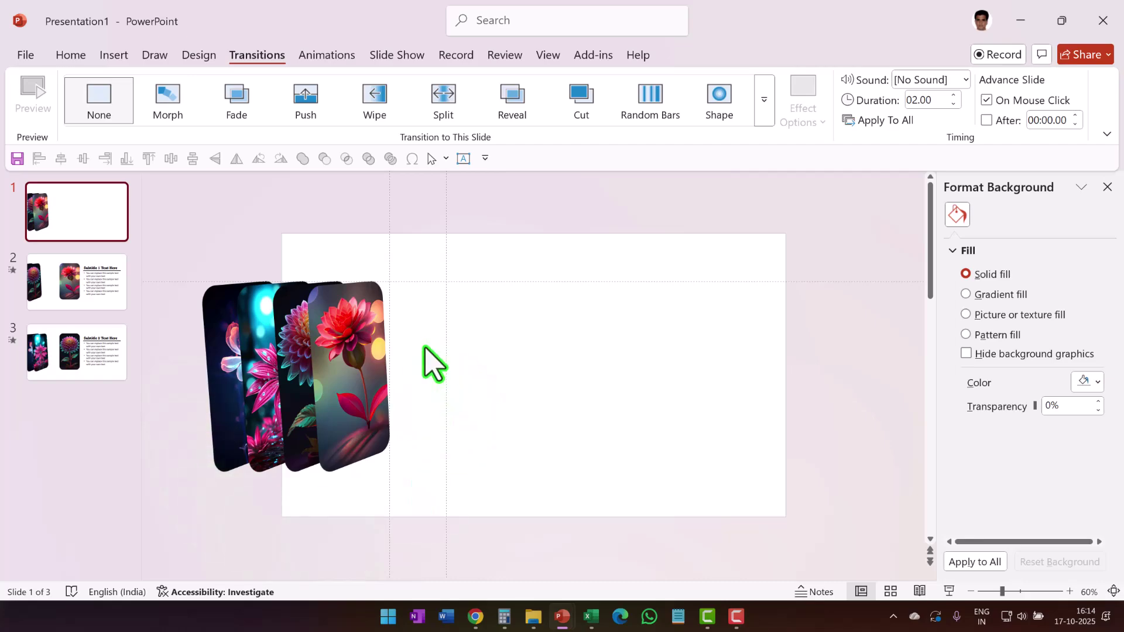
Step: Review slides 2 and 3, then start the slide show from slide 1
{"action": "left_click", "coordinate": [108, 299]}
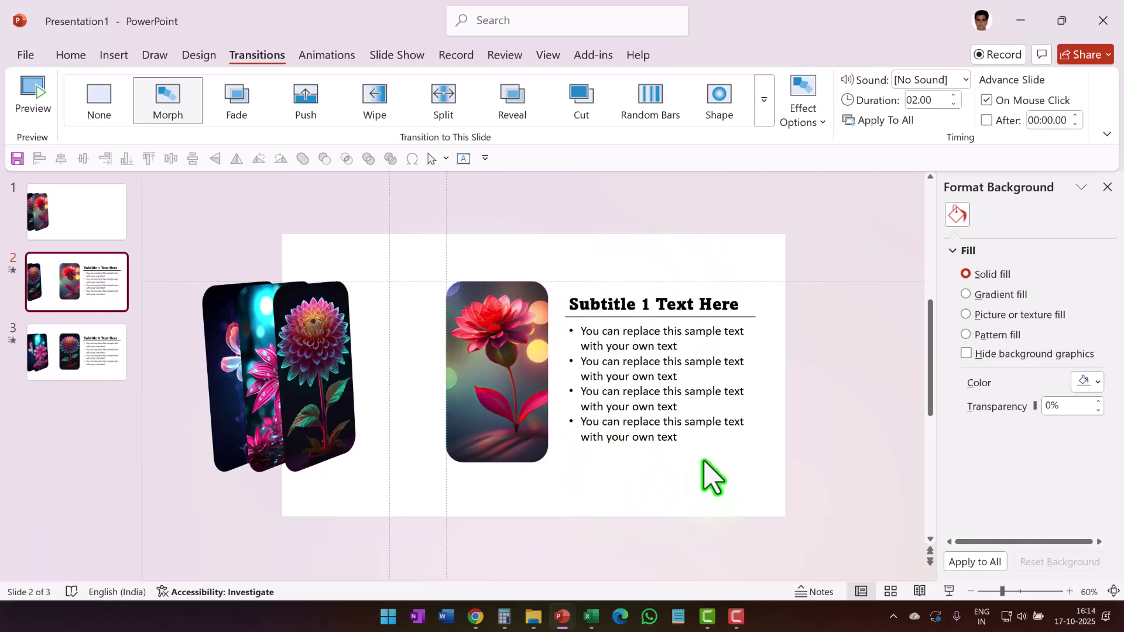
{"action": "left_click", "coordinate": [83, 370]}
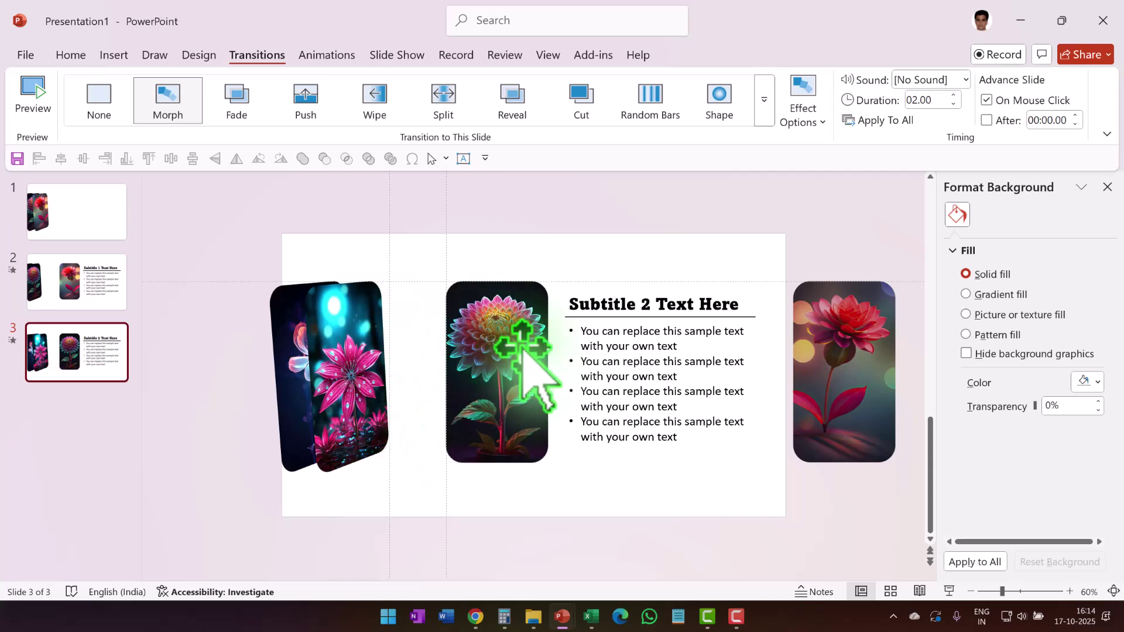
{"action": "left_click", "coordinate": [87, 225]}
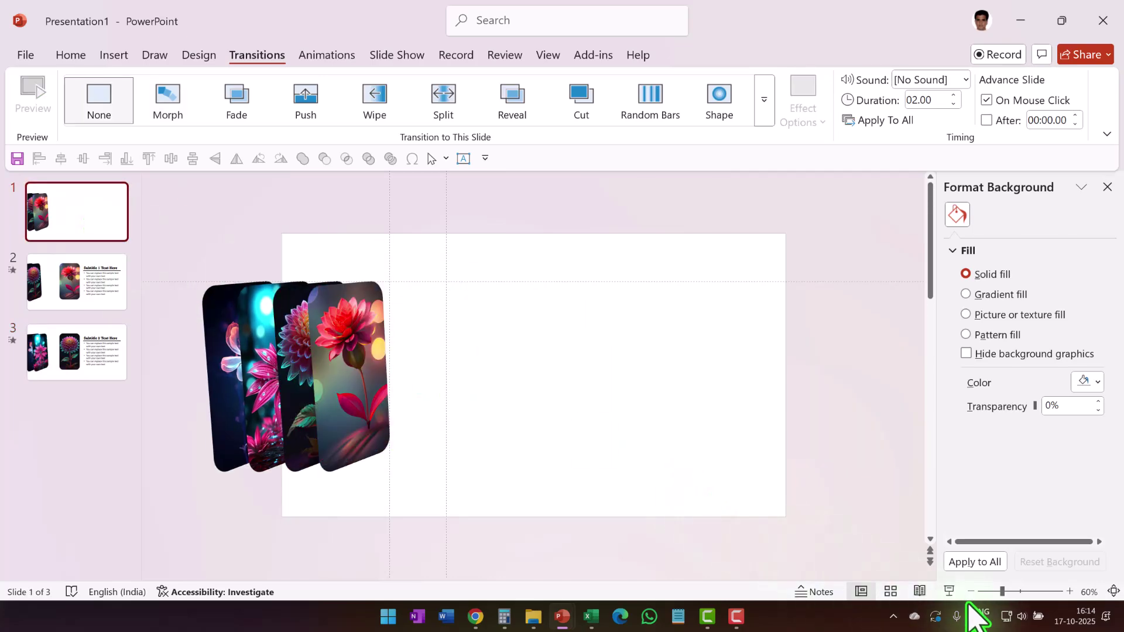
{"action": "left_click", "coordinate": [949, 591]}
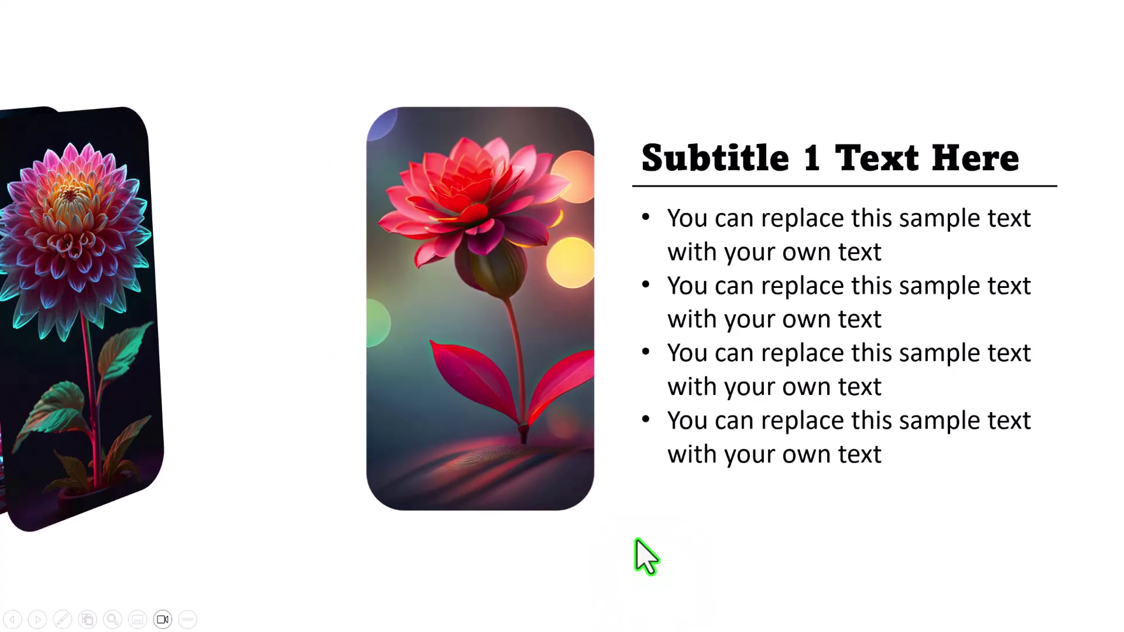
Step: Advance the show to watch the cards morph into the Subtitle 2 slide
{"action": "left_click", "coordinate": [645, 556]}
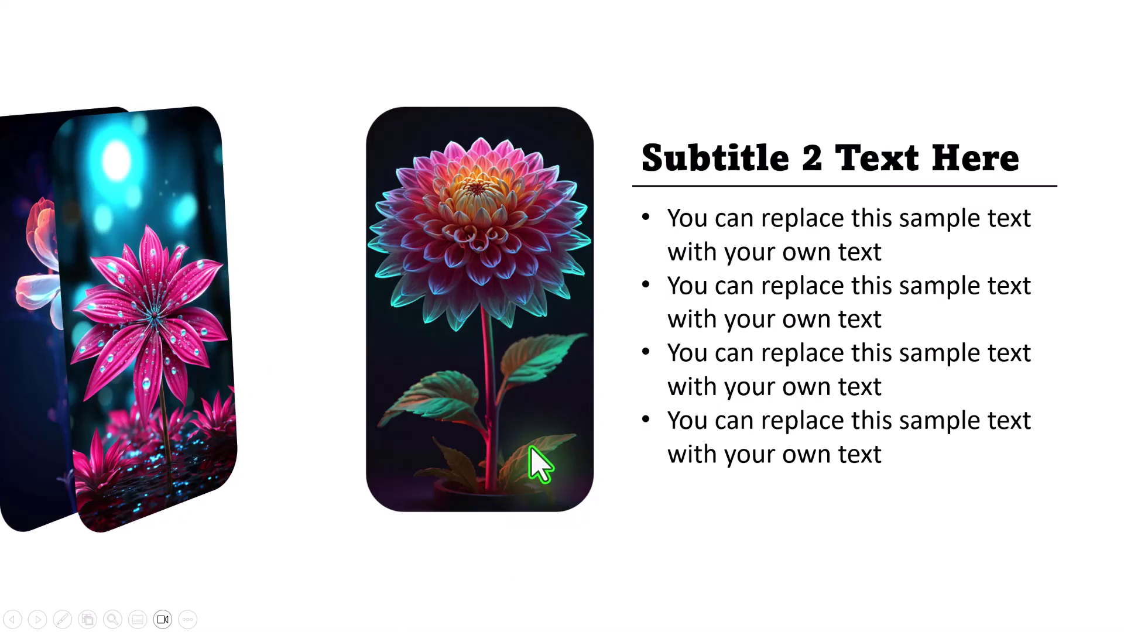
Step: Exit the show, duplicate slide 3 as slide 4 titled Subtitle 3, and move the dahlia card right
{"action": "key", "text": "Escape"}
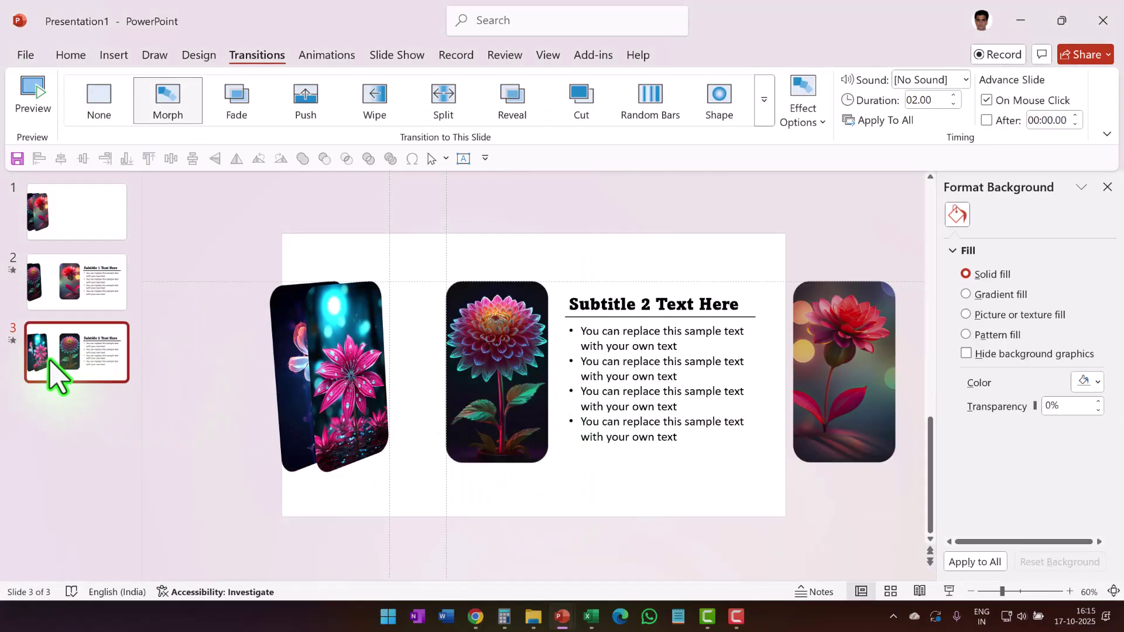
{"action": "right_click", "coordinate": [46, 363]}
{"action": "left_click", "coordinate": [118, 390]}
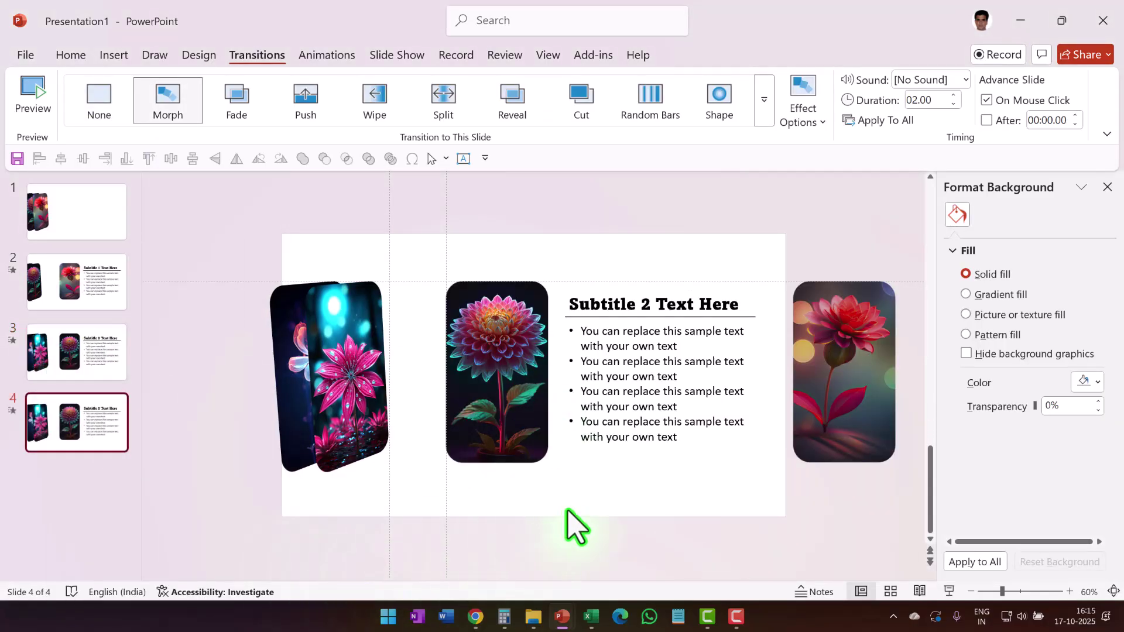
{"action": "left_click", "coordinate": [642, 304]}
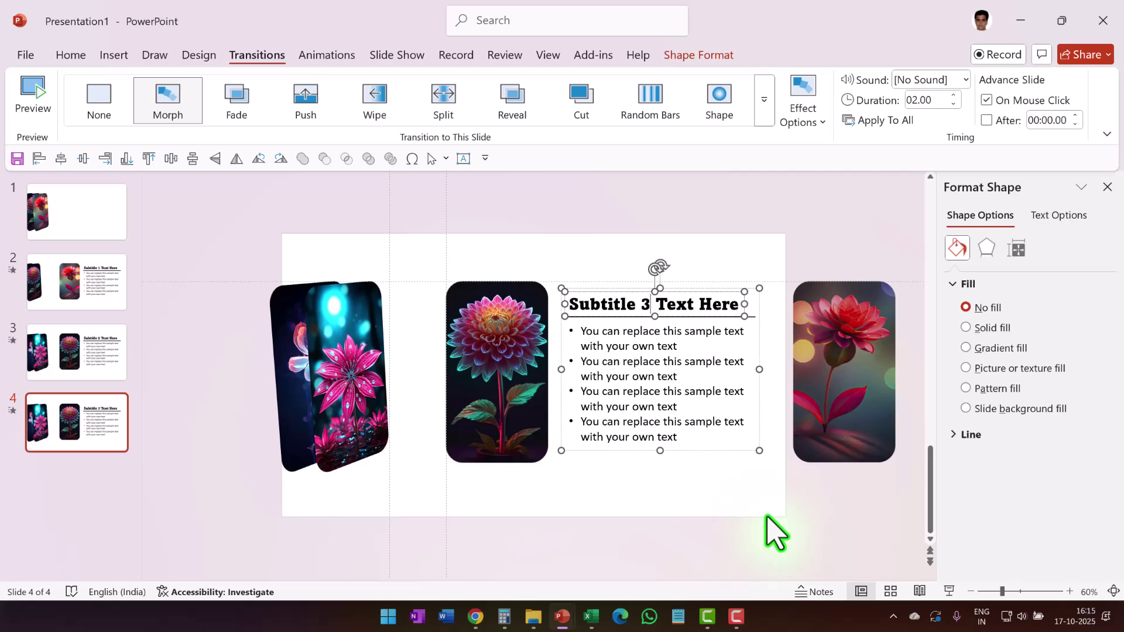
{"action": "left_click", "coordinate": [705, 507]}
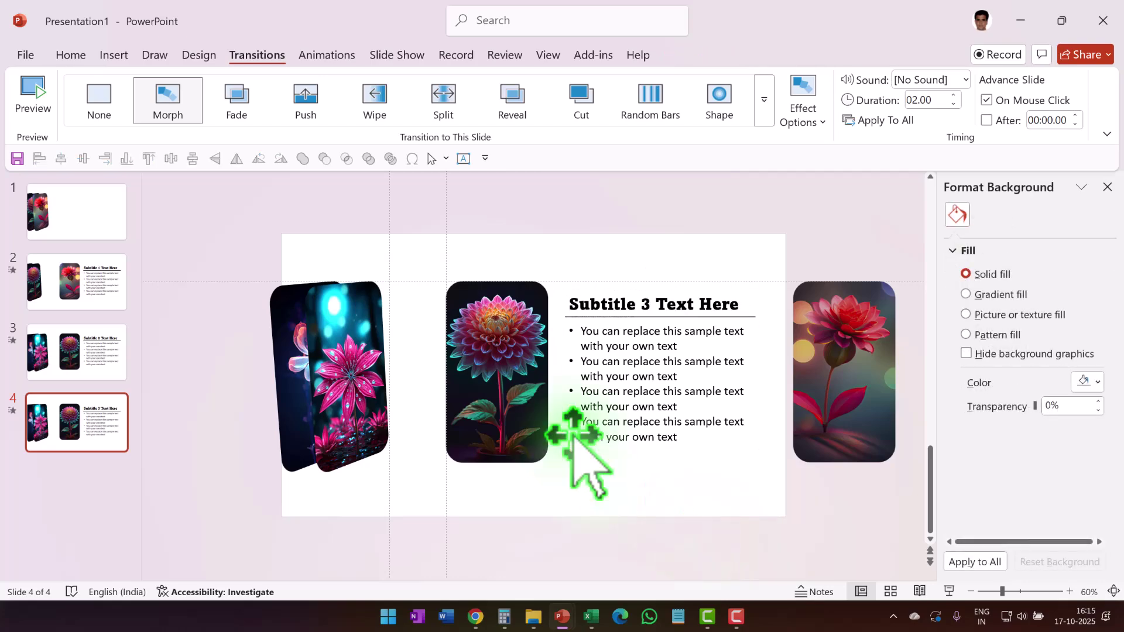
{"action": "left_click", "coordinate": [518, 379]}
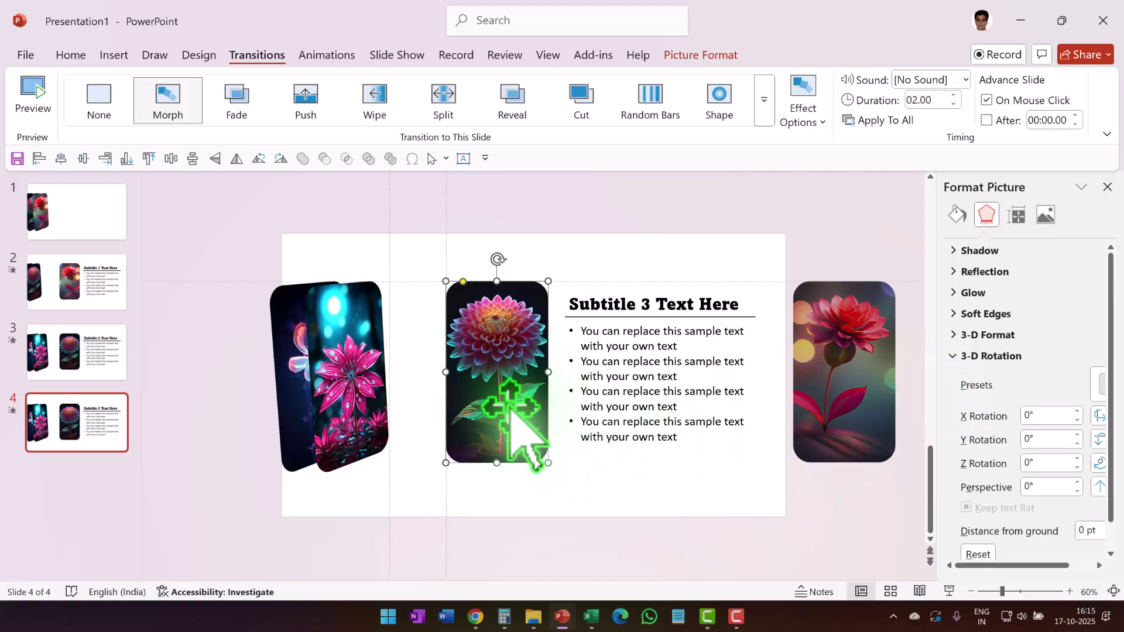
{"action": "left_click_drag", "start_coordinate": [496, 388], "coordinate": [966, 411]}
{"action": "left_click", "coordinate": [1030, 416]}
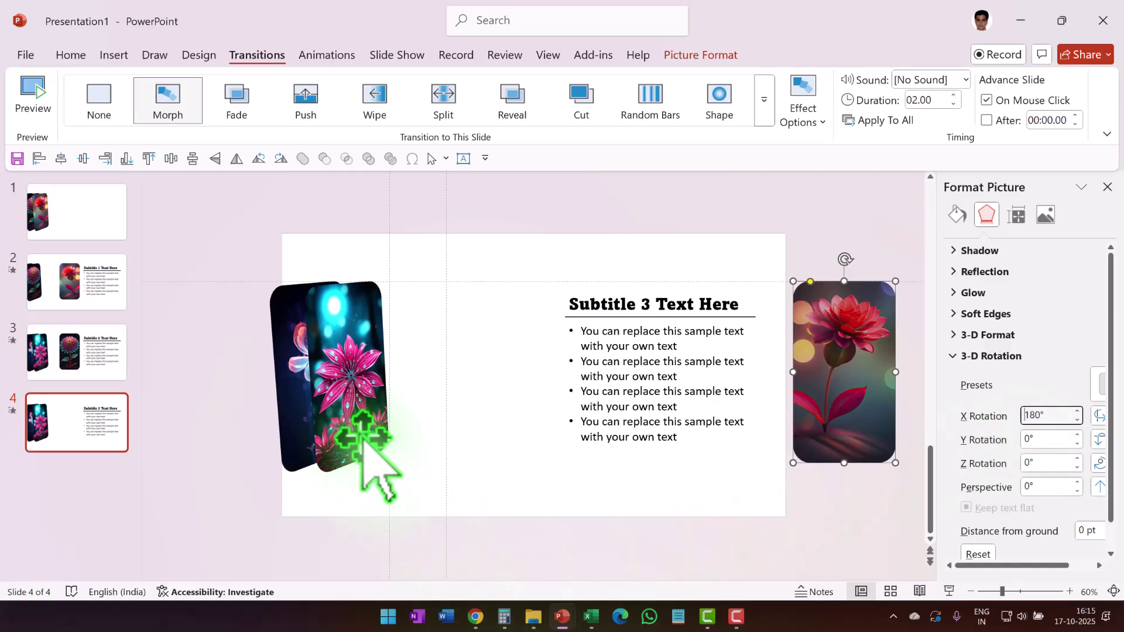
Step: Set the pink flower card's X rotation to 0°, centre it, and nudge the tilted card right
{"action": "left_click", "coordinate": [362, 434]}
{"action": "left_click", "coordinate": [1043, 417]}
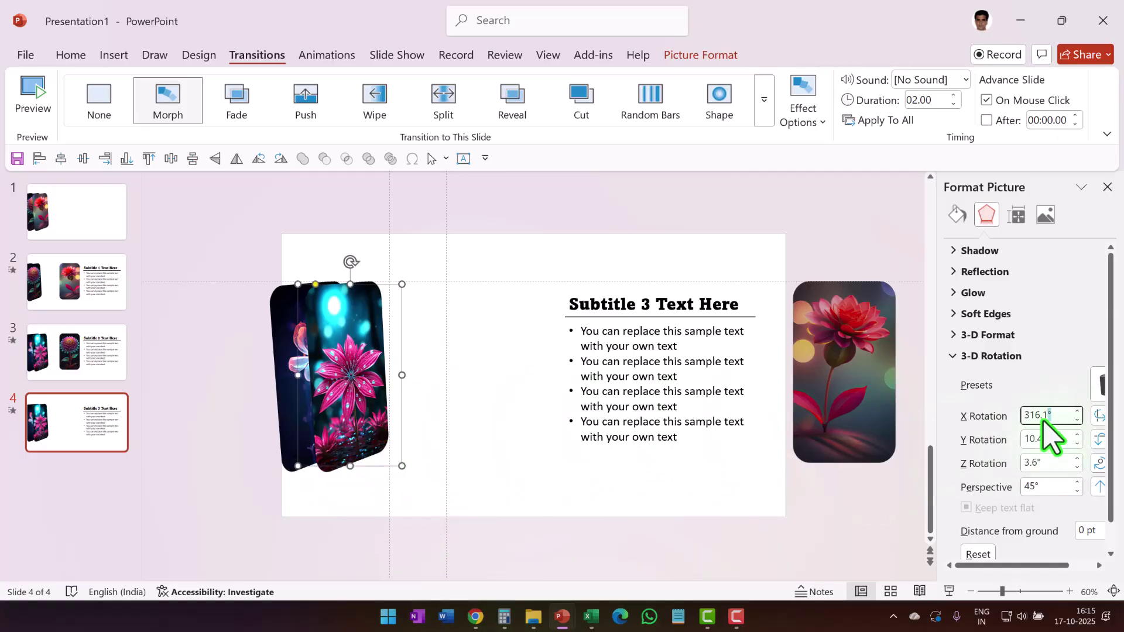
{"action": "type", "text": "0"}
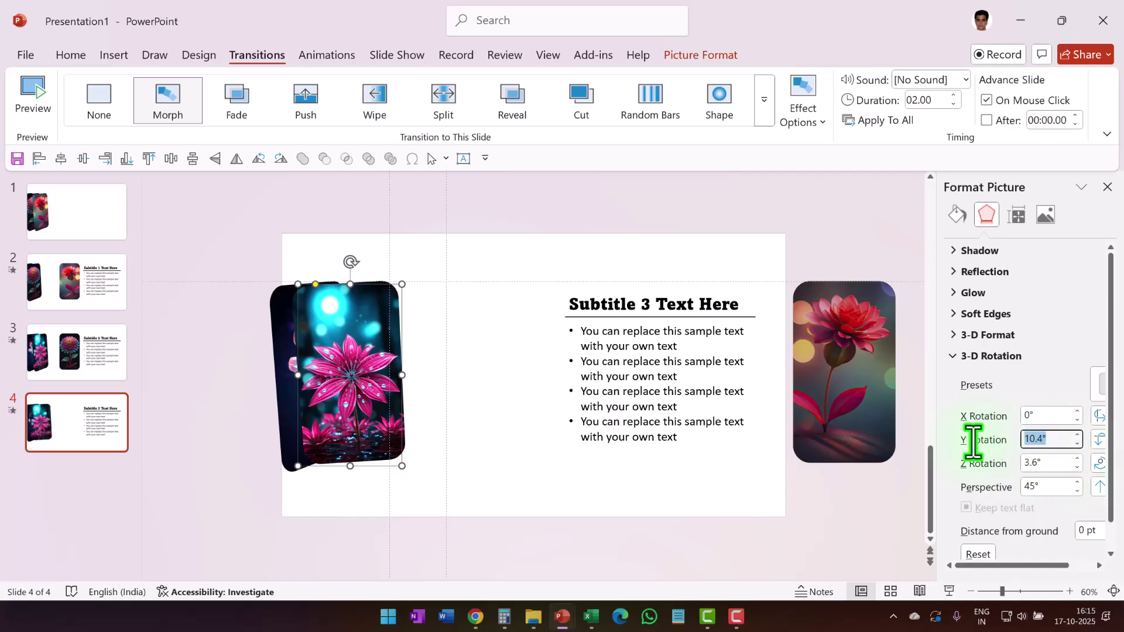
{"action": "type", "text": "0"}
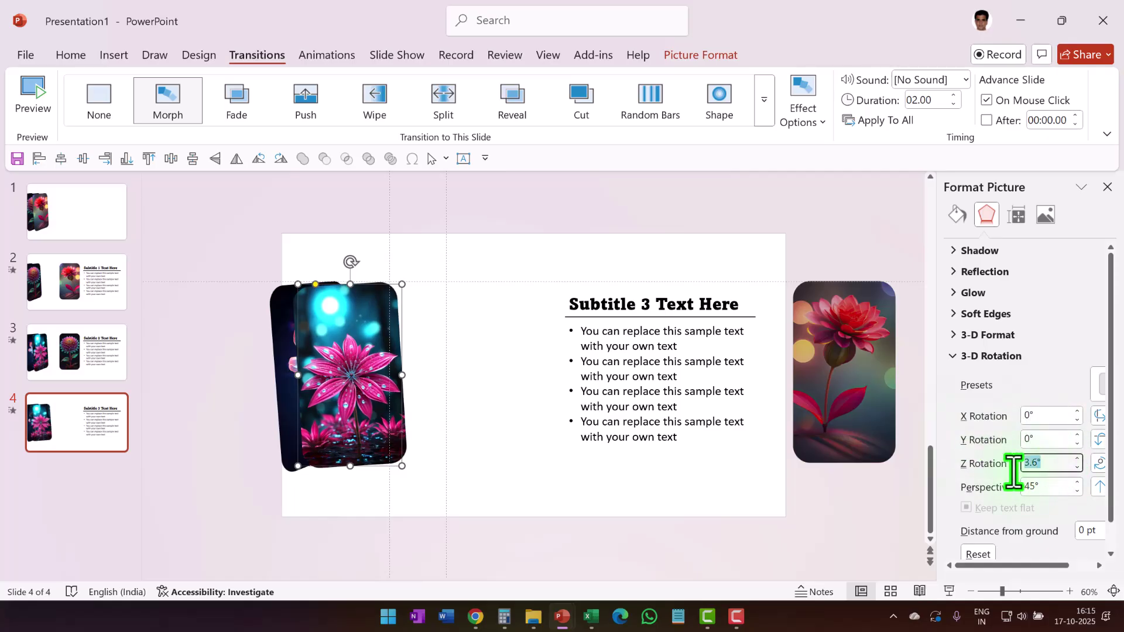
{"action": "type", "text": "0"}
{"action": "left_click_drag", "start_coordinate": [363, 427], "coordinate": [489, 388]}
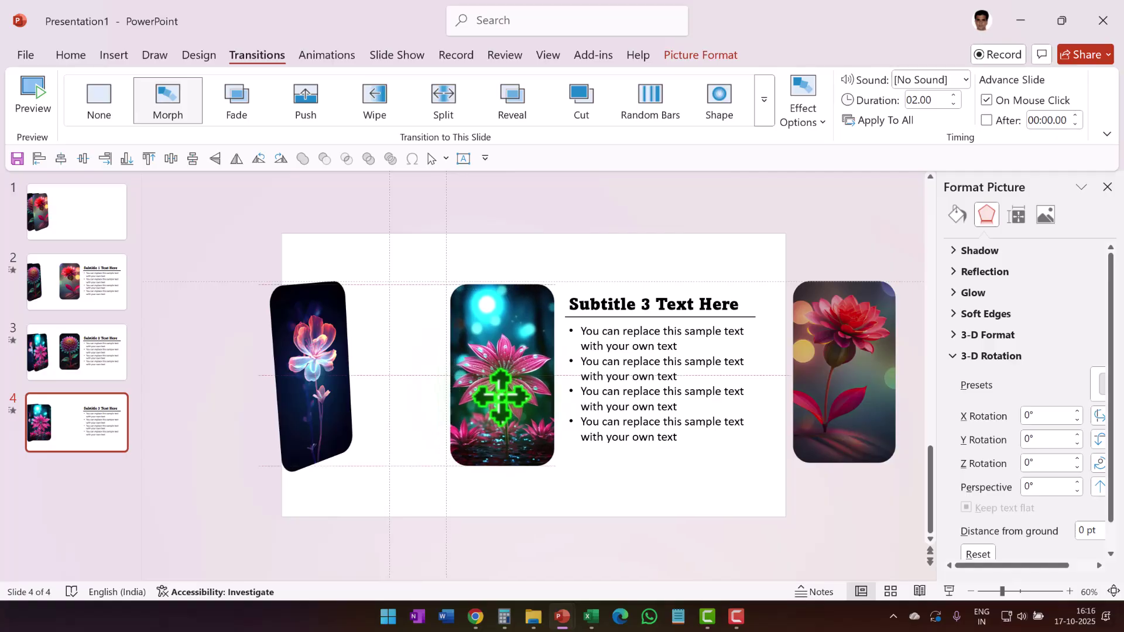
{"action": "left_click", "coordinate": [499, 398]}
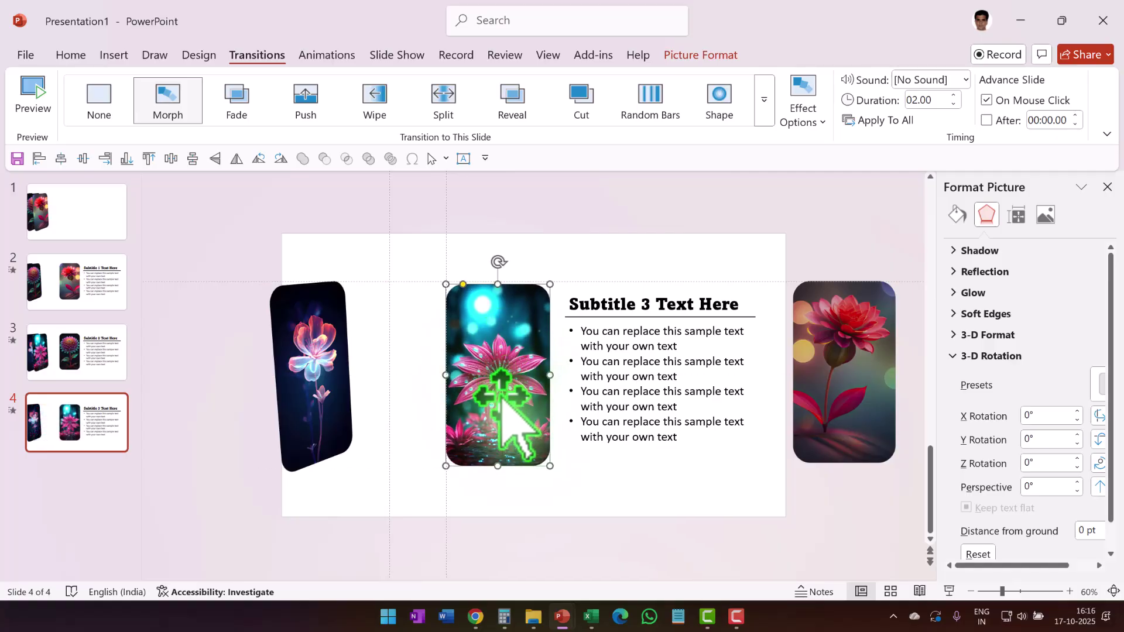
{"action": "left_click", "coordinate": [320, 380]}
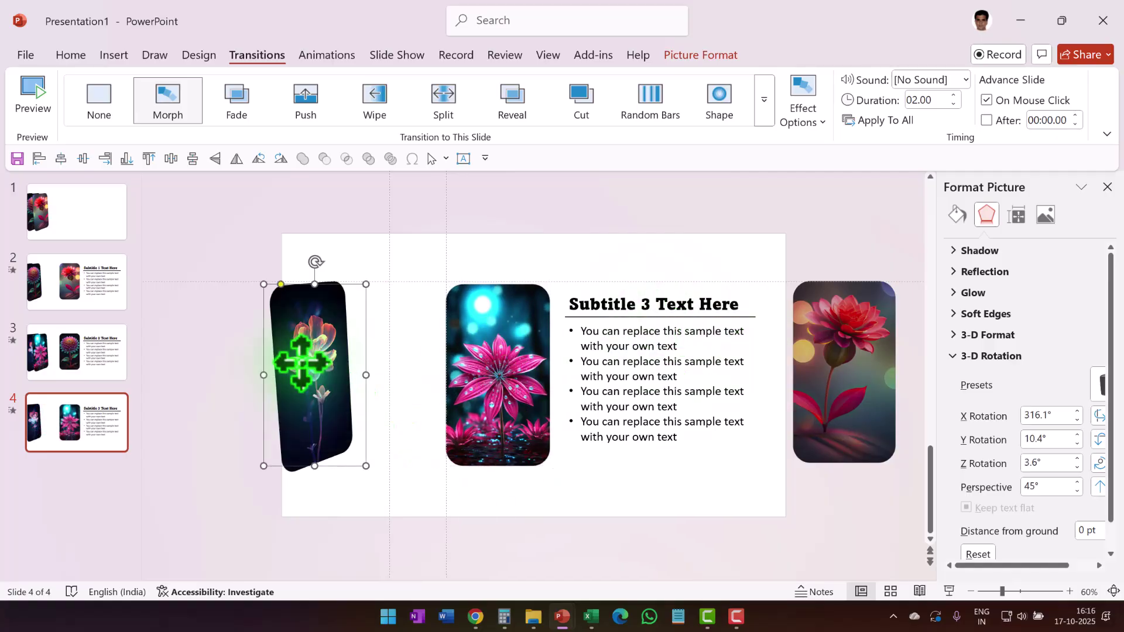
{"action": "left_click_drag", "start_coordinate": [301, 364], "coordinate": [340, 374]}
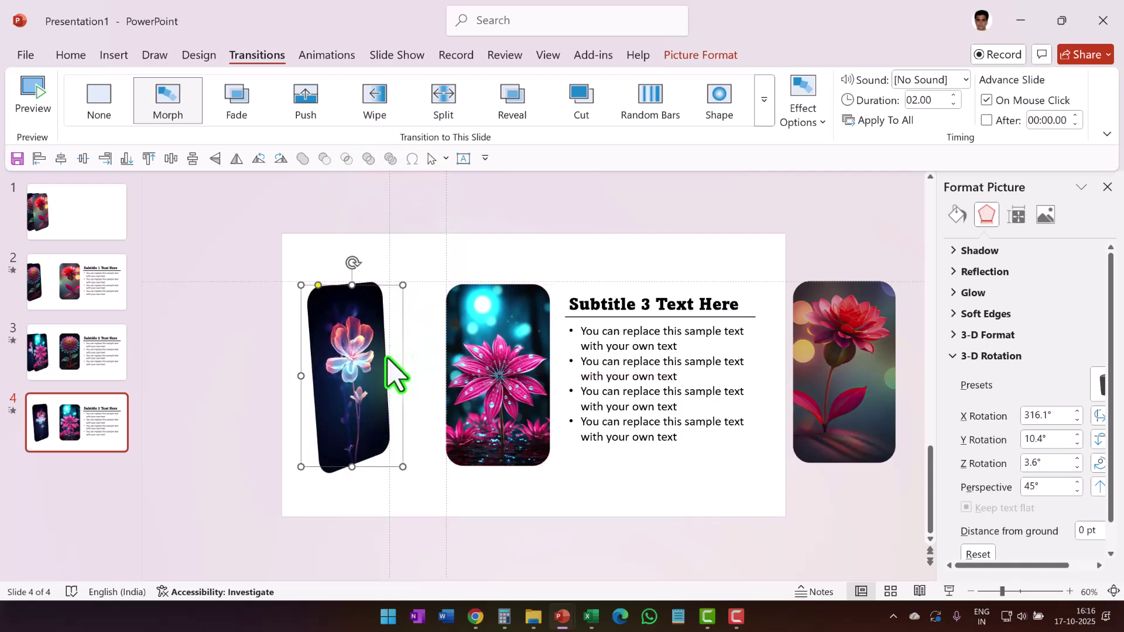
{"action": "left_click", "coordinate": [90, 442]}
Step: Duplicate slide 4 as slide 5, change the subtitle to 4, and move the pink card right
{"action": "right_click", "coordinate": [82, 430]}
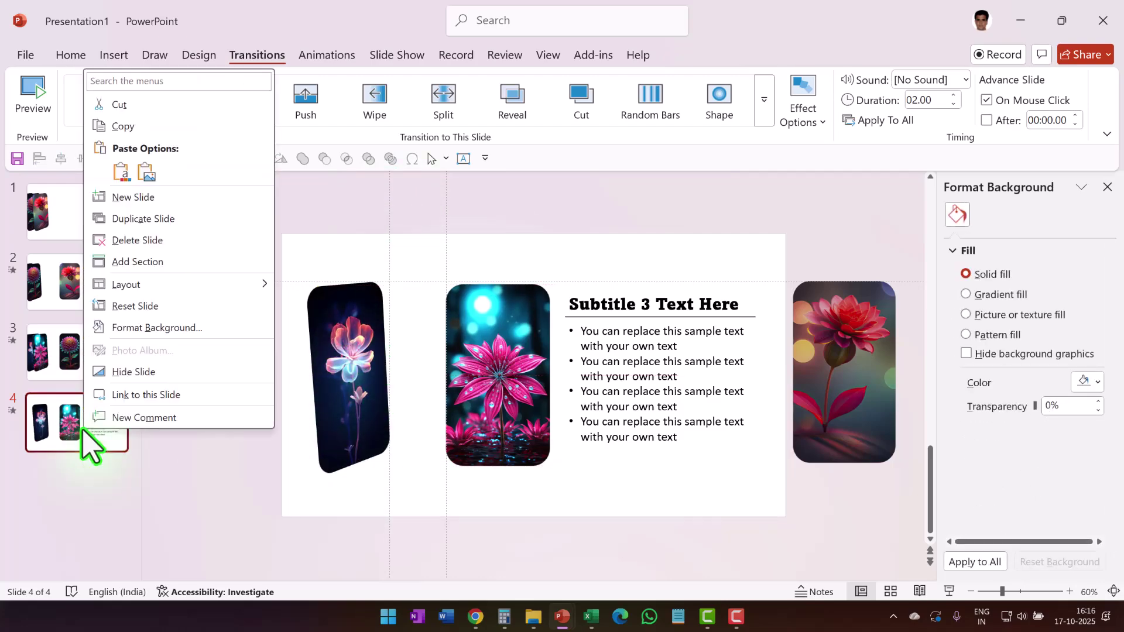
{"action": "left_click", "coordinate": [149, 219]}
{"action": "left_click", "coordinate": [644, 305]}
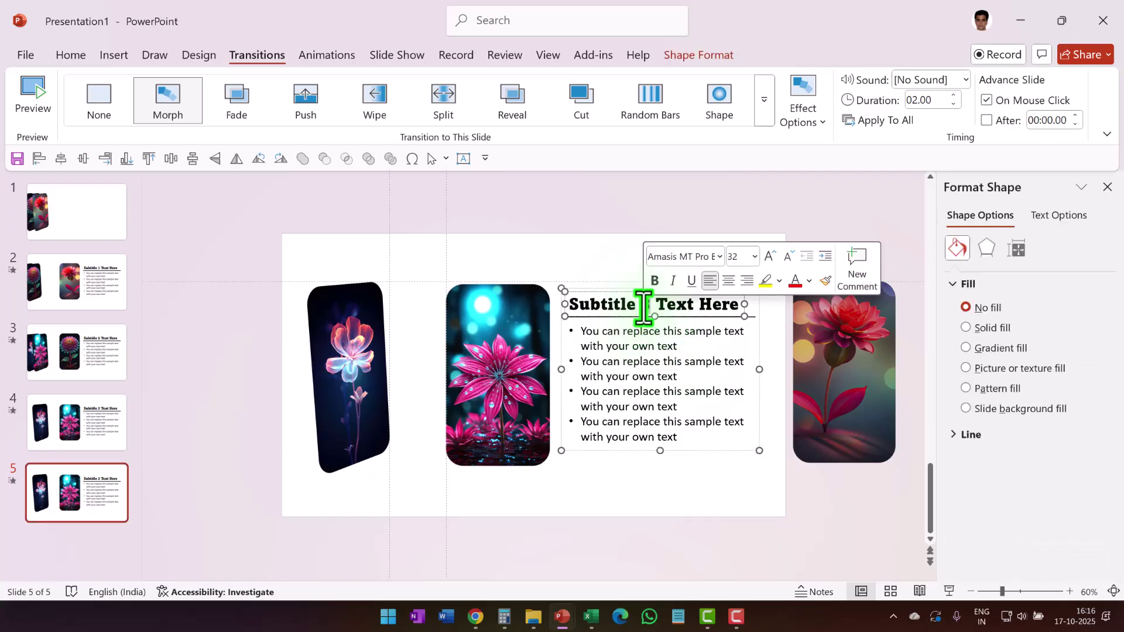
{"action": "type", "text": "4"}
{"action": "left_click", "coordinate": [522, 406]}
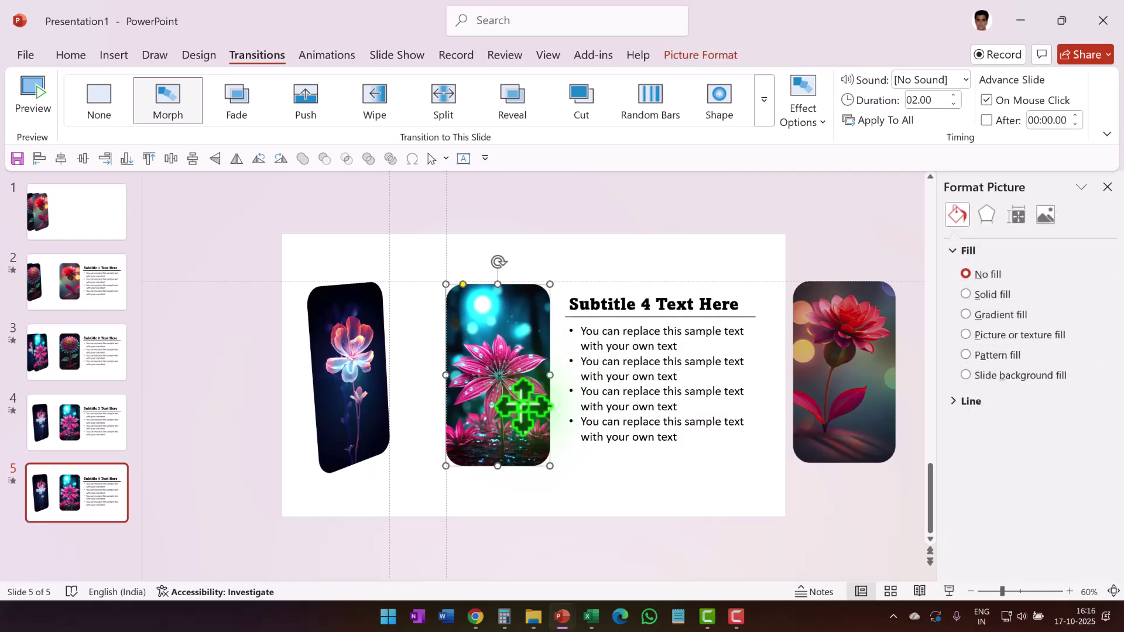
{"action": "left_click_drag", "start_coordinate": [506, 431], "coordinate": [841, 388]}
{"action": "left_click", "coordinate": [986, 214]}
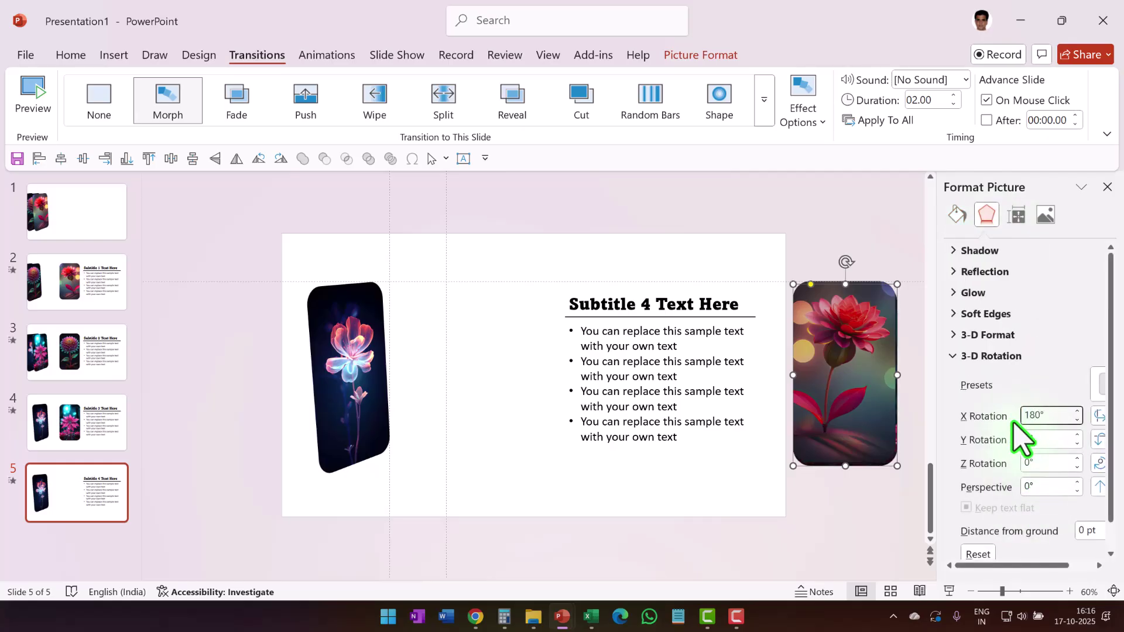
Step: Set the glowing flower card's 3-D rotation to 0° and move it to the slide centre
{"action": "left_click", "coordinate": [354, 368]}
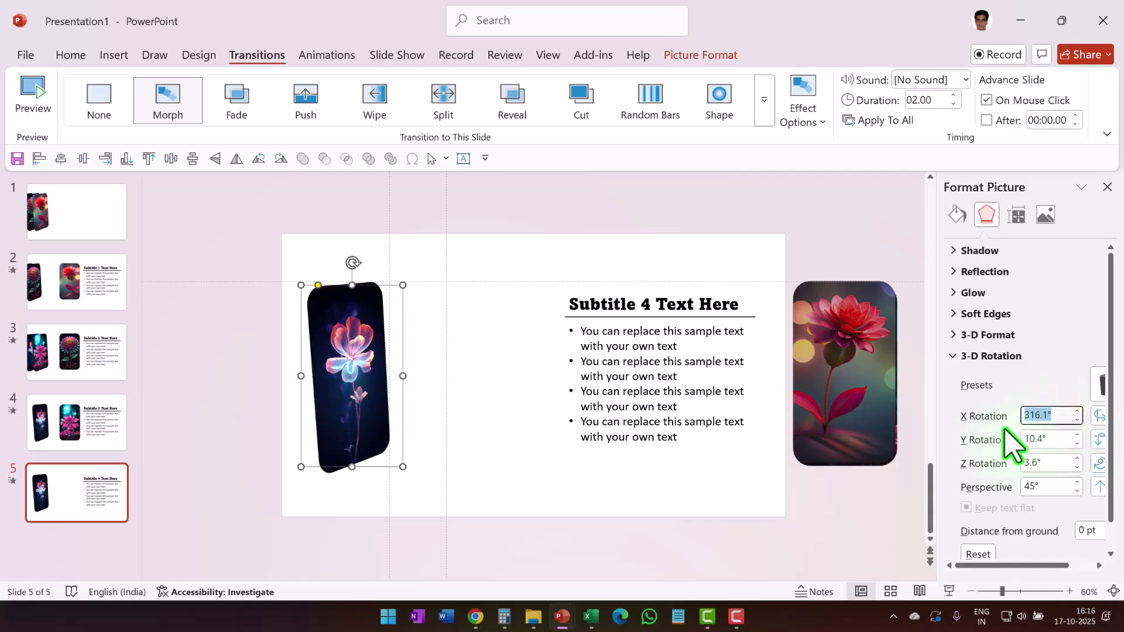
{"action": "type", "text": "0"}
{"action": "left_click", "coordinate": [351, 380]}
{"action": "left_click_drag", "start_coordinate": [352, 380], "coordinate": [469, 331]}
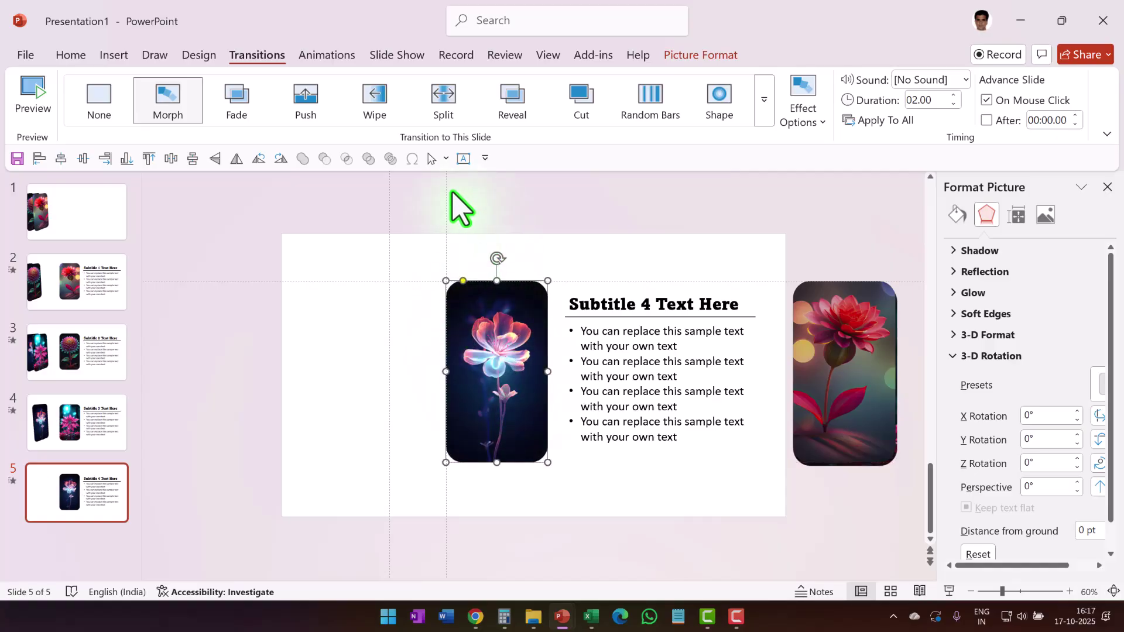
{"action": "left_click", "coordinate": [739, 513]}
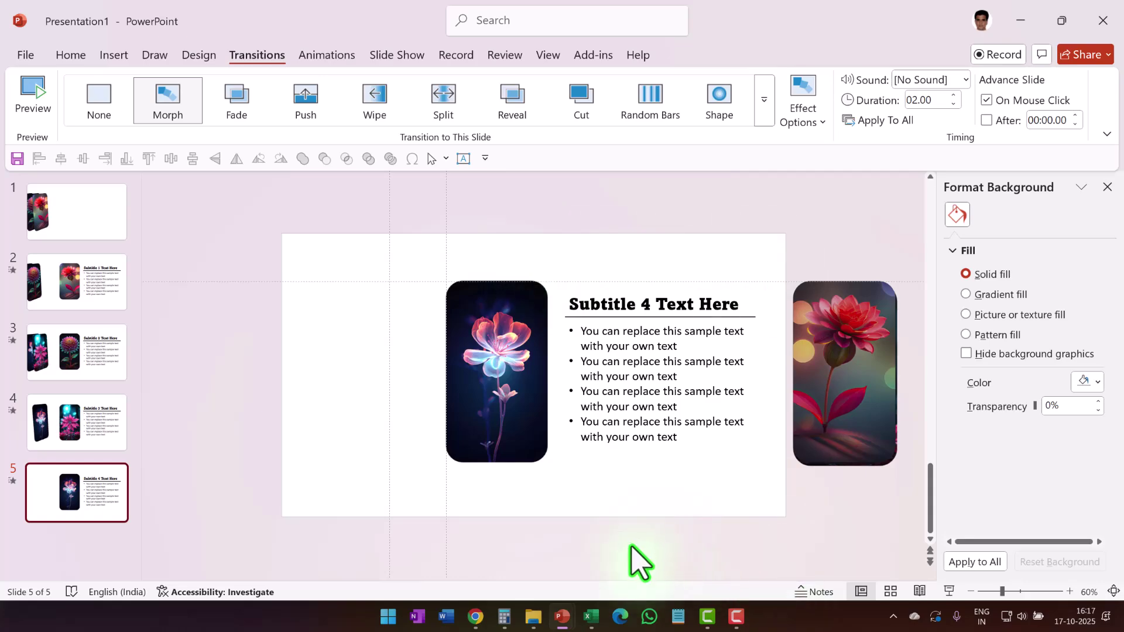
Step: Paste the light blue network-pattern image onto the slide master layout and close Master View
{"action": "left_click", "coordinate": [547, 54]}
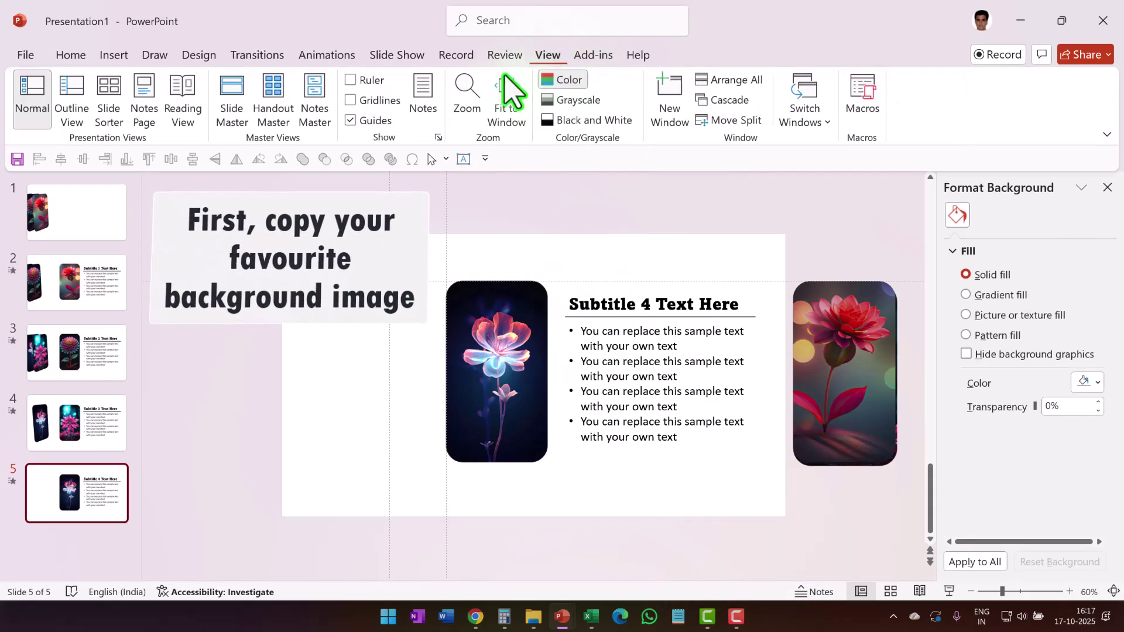
{"action": "left_click", "coordinate": [237, 124]}
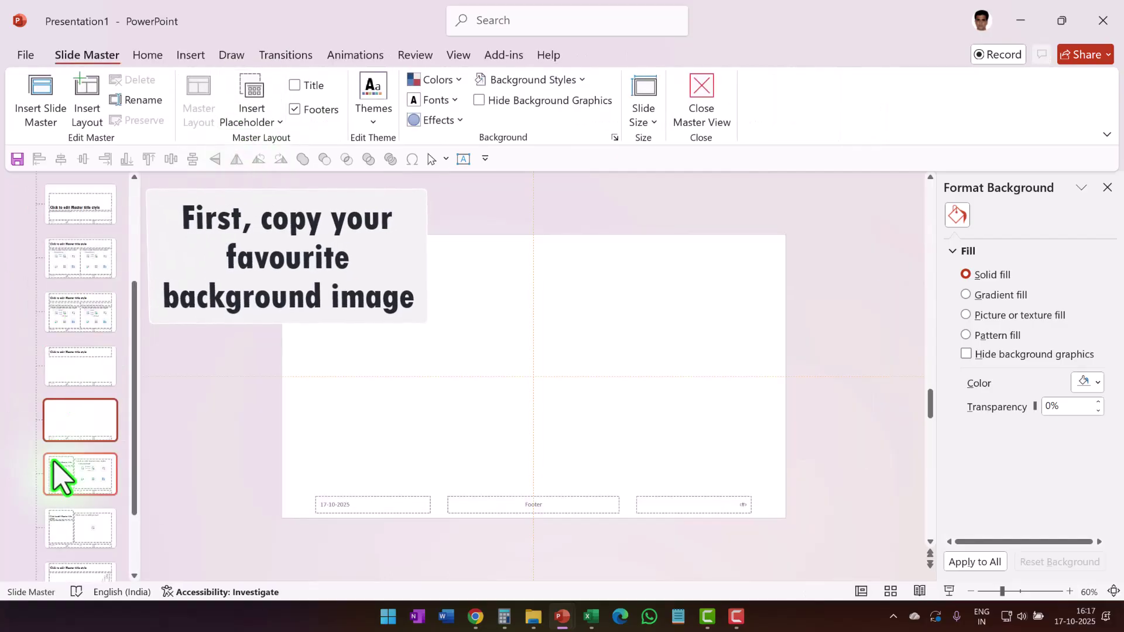
{"action": "right_click", "coordinate": [480, 314]}
{"action": "left_click", "coordinate": [517, 373]}
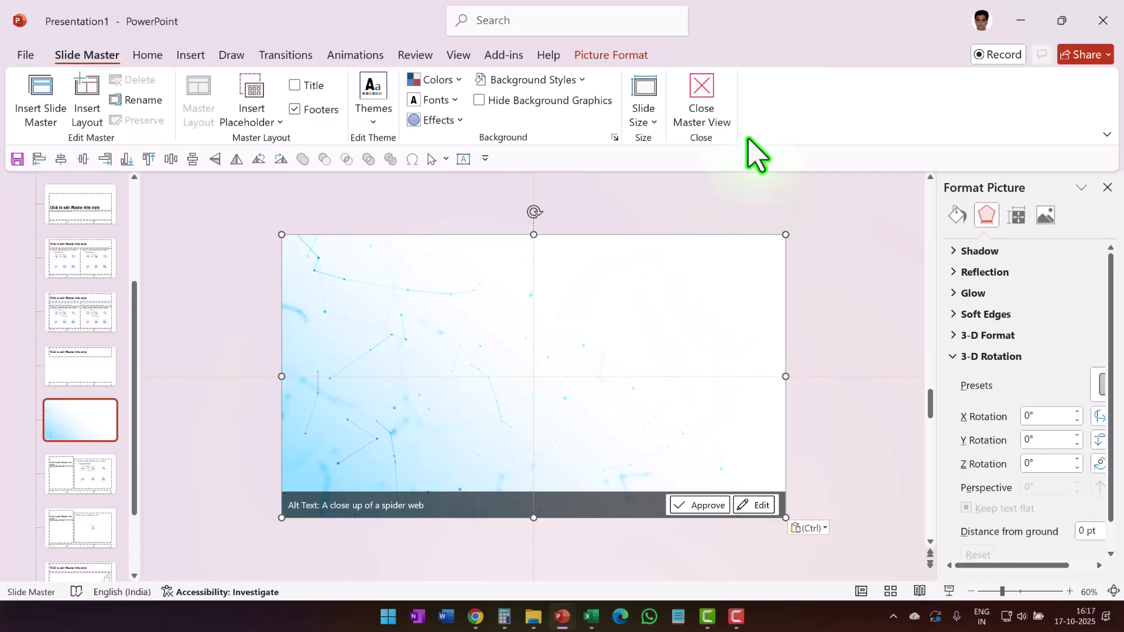
{"action": "left_click", "coordinate": [701, 113]}
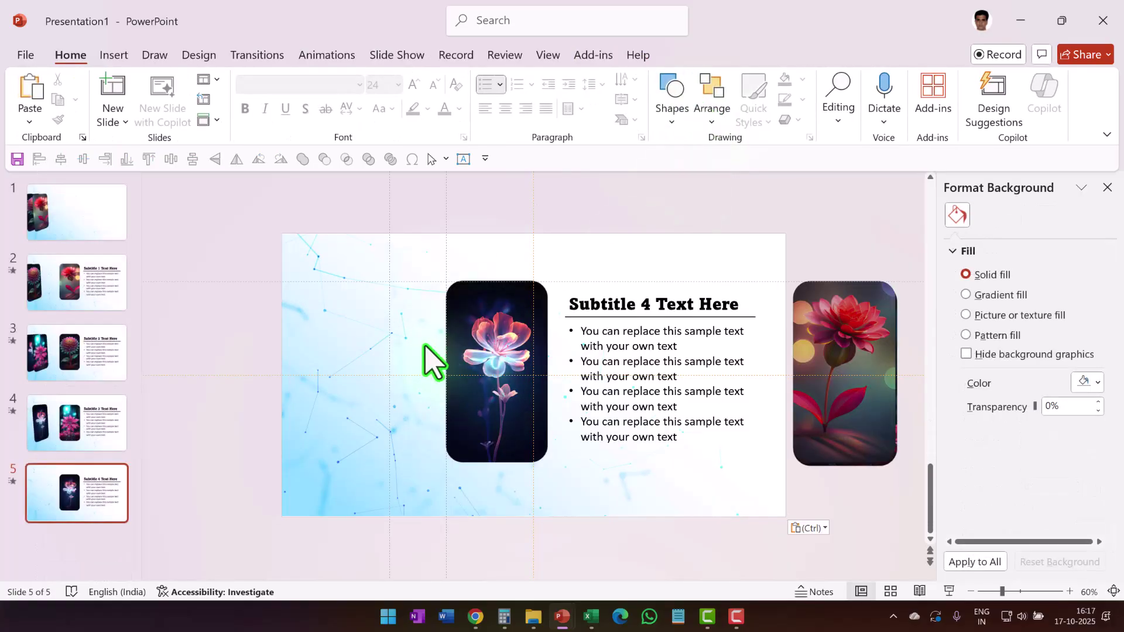